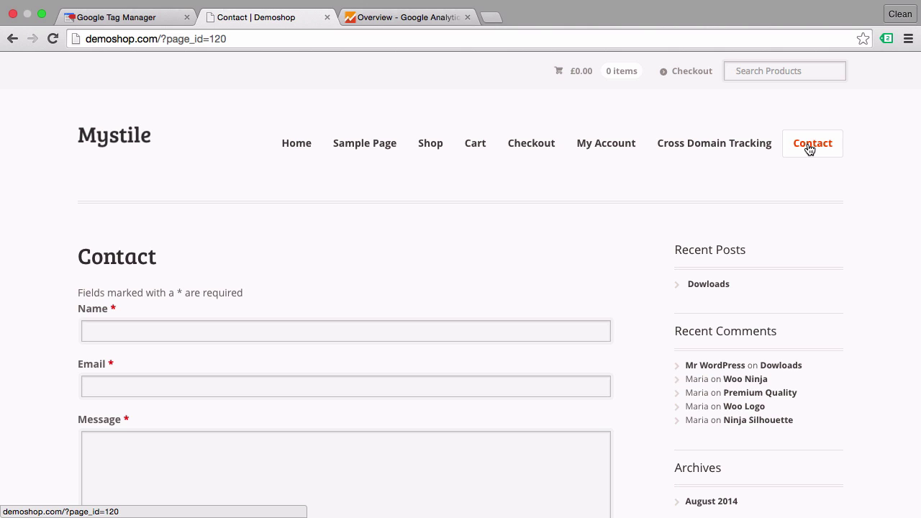
Check the Contact page's form and Send button, then go back to the demoshop.com container overview
{"action": "scroll", "coordinate": [618, 325], "scroll_direction": "down", "scroll_amount": 5}
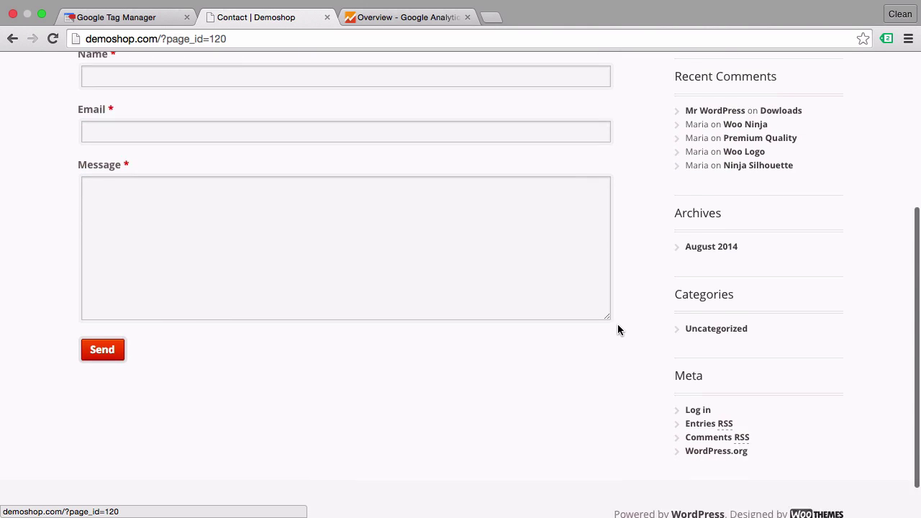
{"action": "scroll", "coordinate": [617, 329], "scroll_direction": "up", "scroll_amount": 2}
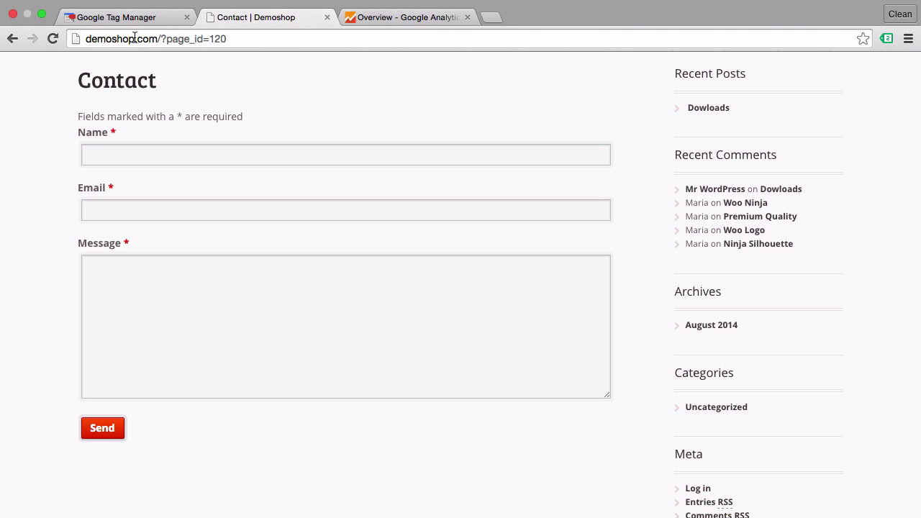
{"action": "left_click", "coordinate": [133, 17]}
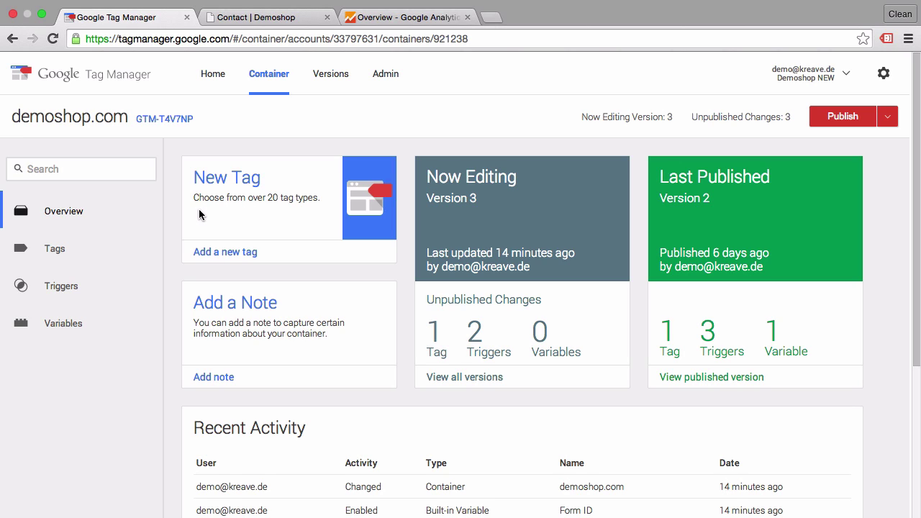
Begin a new trigger from the Triggers list with Form as its event type
{"action": "left_click", "coordinate": [47, 288]}
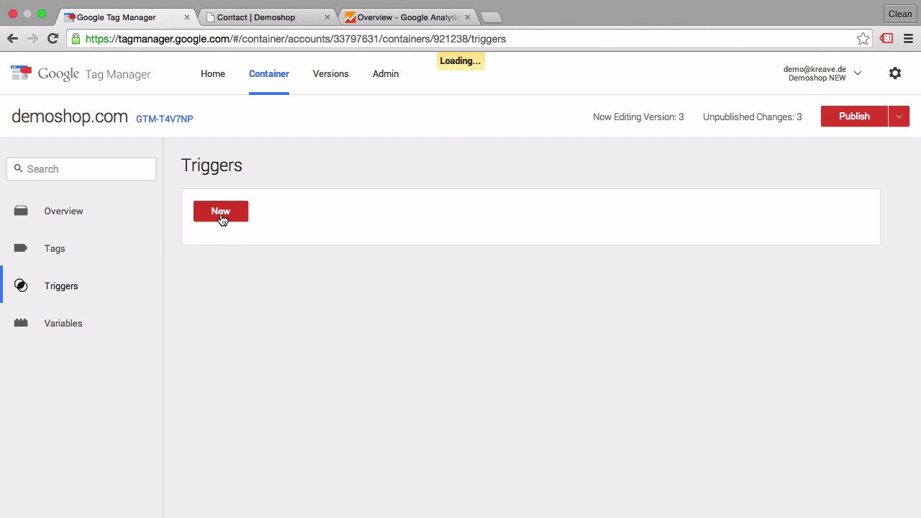
{"action": "left_click", "coordinate": [221, 212]}
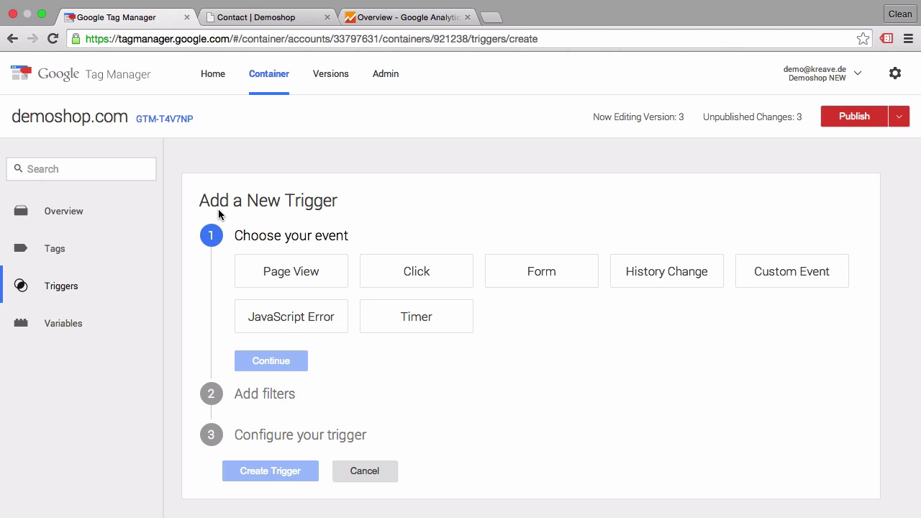
{"action": "left_click", "coordinate": [571, 268]}
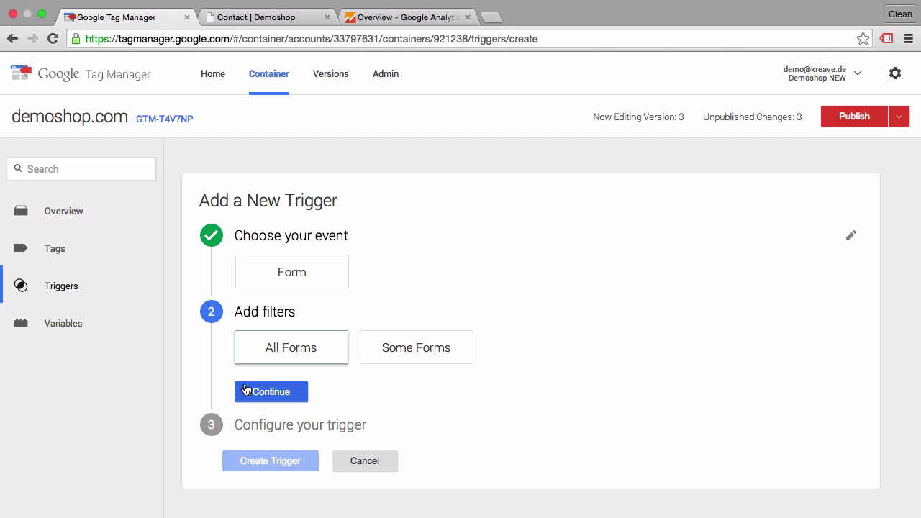
Set the new form trigger to fire on All Forms with no filter conditions
{"action": "left_click", "coordinate": [454, 351]}
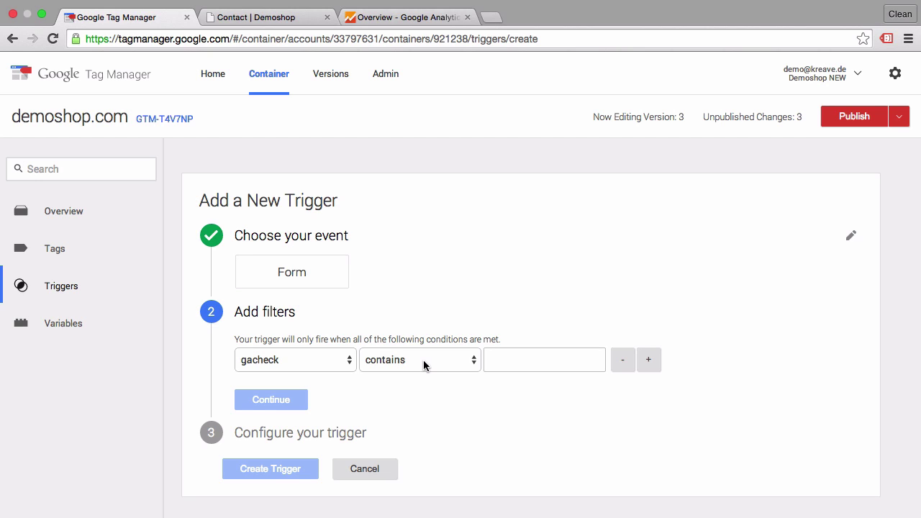
{"action": "left_click", "coordinate": [623, 360]}
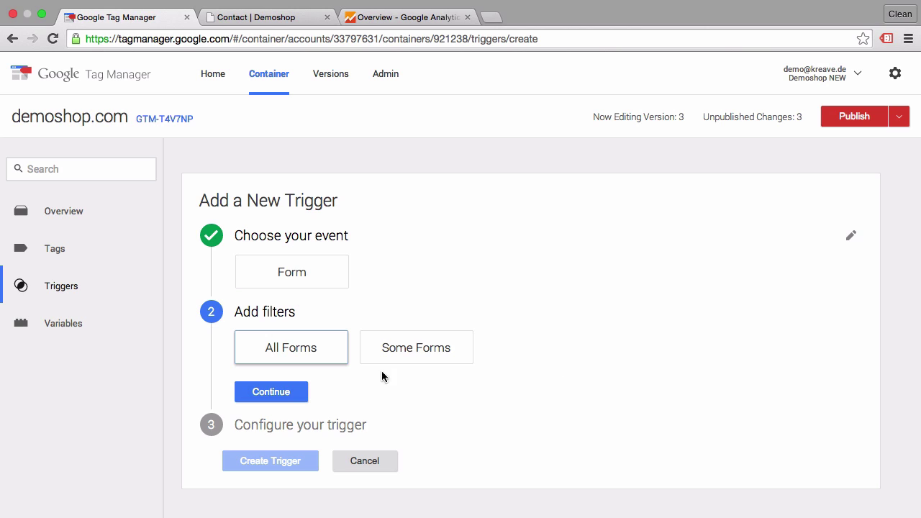
{"action": "left_click", "coordinate": [298, 362]}
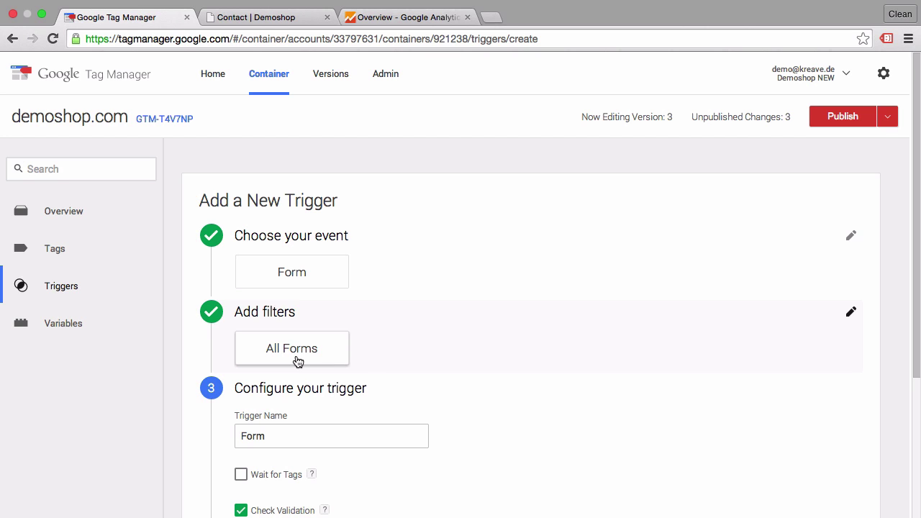
{"action": "scroll", "coordinate": [528, 386], "scroll_direction": "down", "scroll_amount": 3}
Name the trigger Formsubmit, turn off Check Validation, and save it
{"action": "left_click", "coordinate": [276, 250]}
{"action": "type", "text": "Form"}
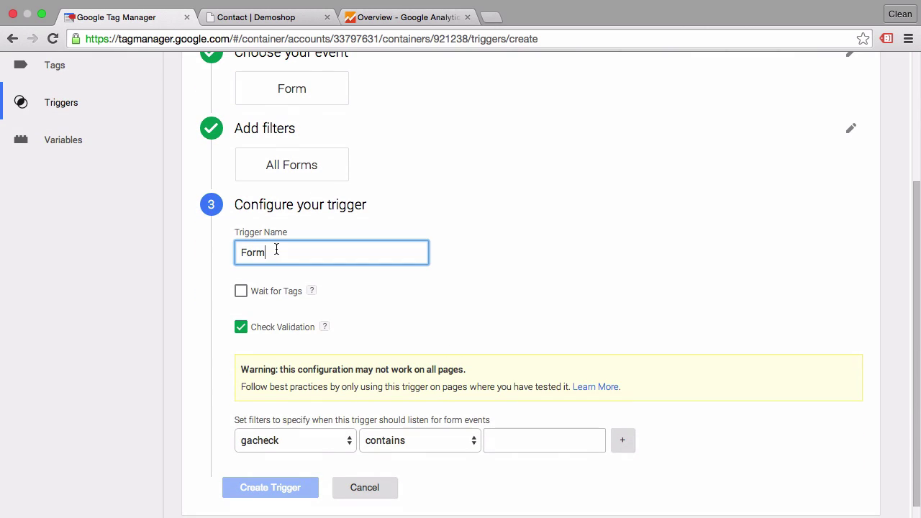
{"action": "type", "text": "submit"}
{"action": "left_click", "coordinate": [241, 326]}
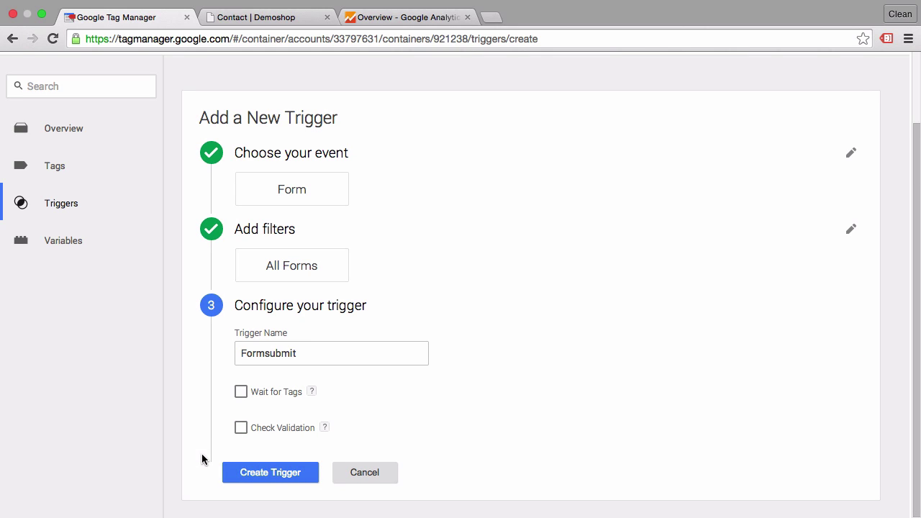
{"action": "left_click", "coordinate": [273, 472]}
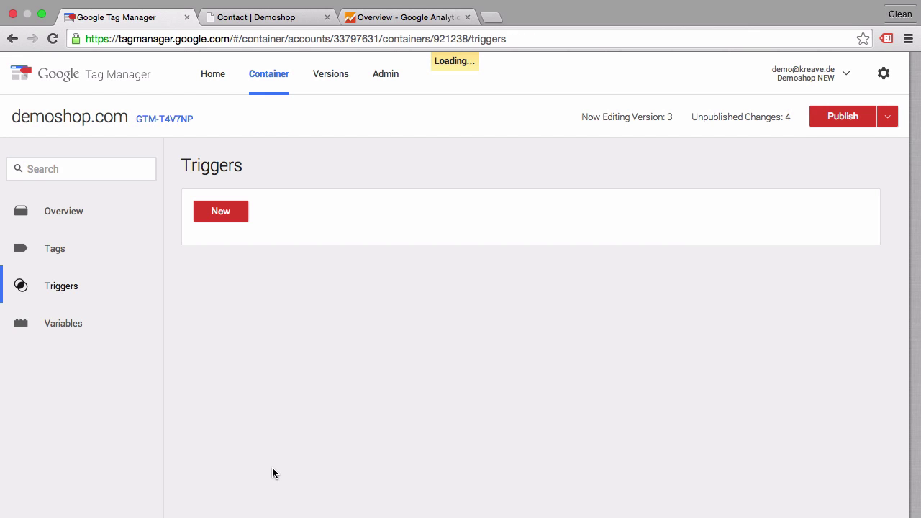
Start Preview mode and reload the Demoshop Contact page so the debug panel loads
{"action": "left_click", "coordinate": [901, 122]}
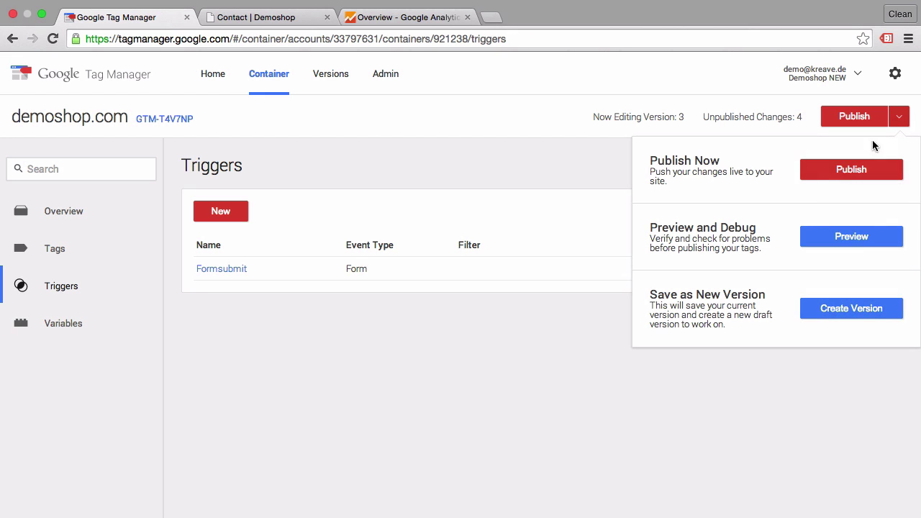
{"action": "left_click", "coordinate": [858, 248]}
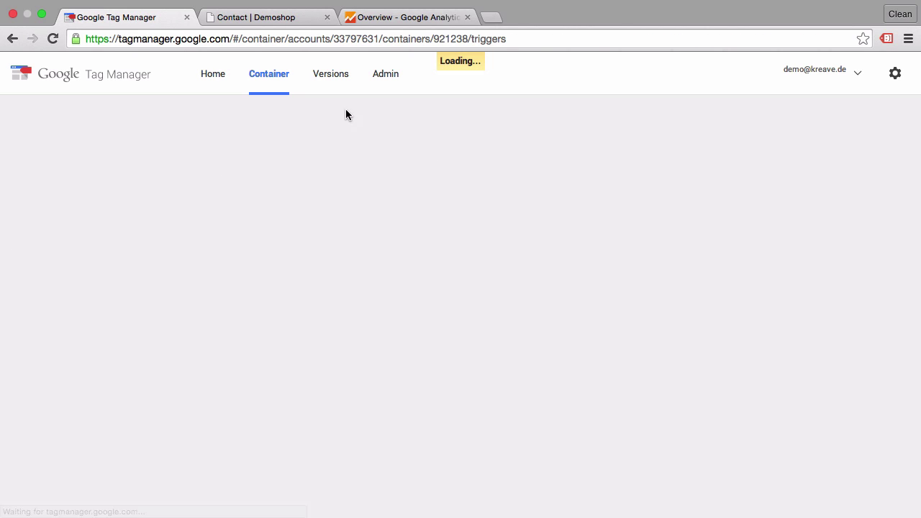
{"action": "left_click", "coordinate": [257, 21]}
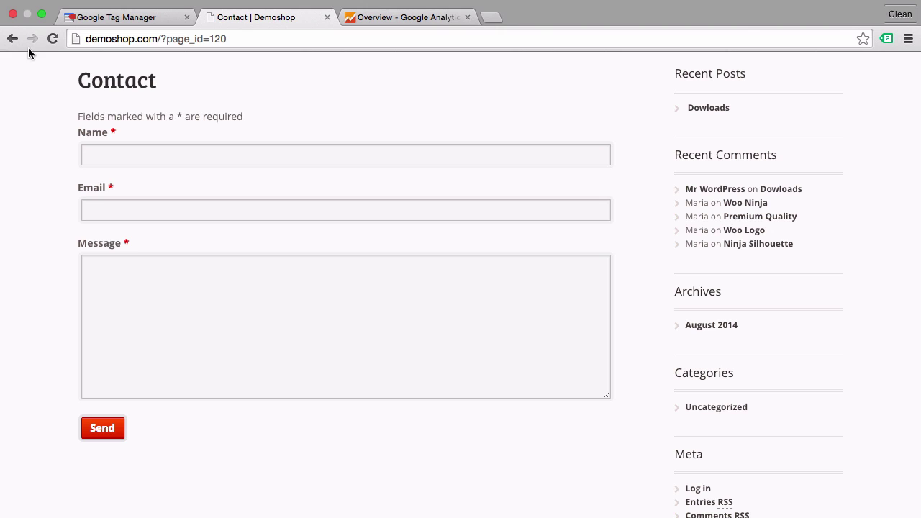
{"action": "left_click", "coordinate": [53, 39]}
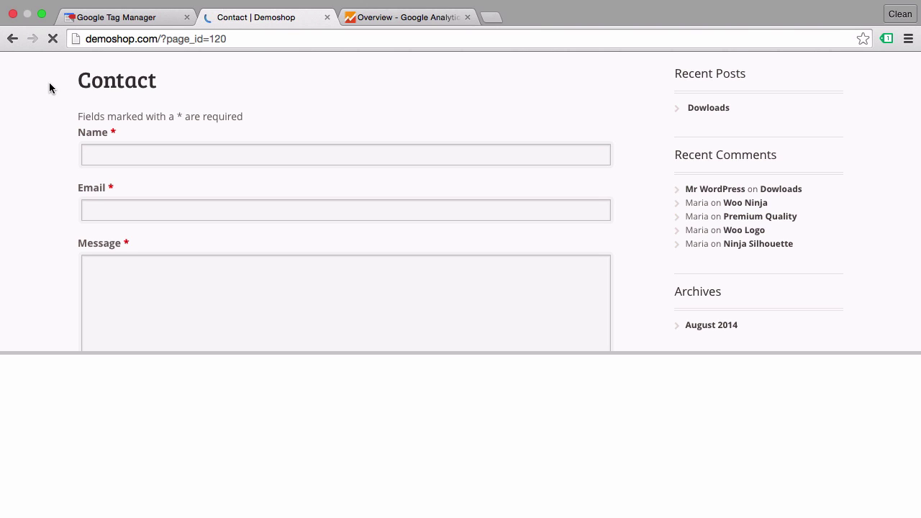
{"action": "scroll", "coordinate": [50, 87], "scroll_direction": "down", "scroll_amount": 5}
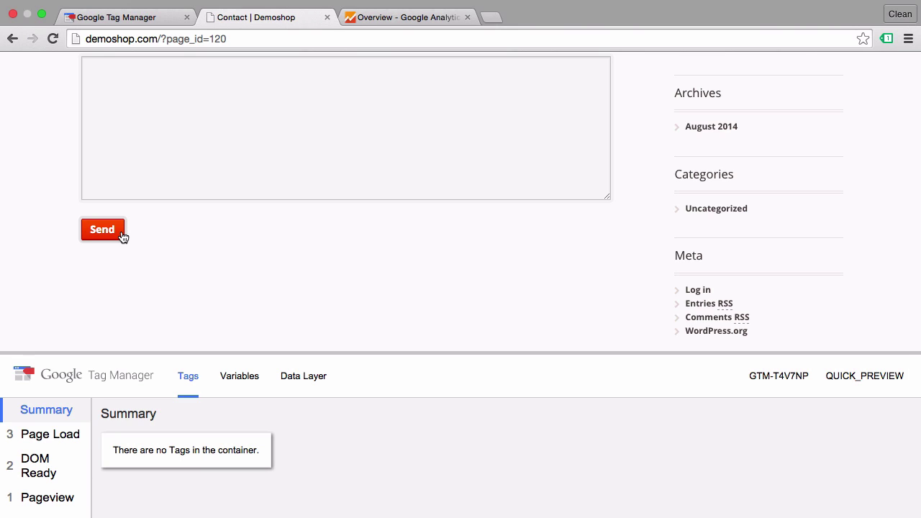
Submit the contact form and read gtm.formSubmit's Data Layer message, showing form ID 'ninja_forms_form_1'
{"action": "left_click", "coordinate": [121, 234]}
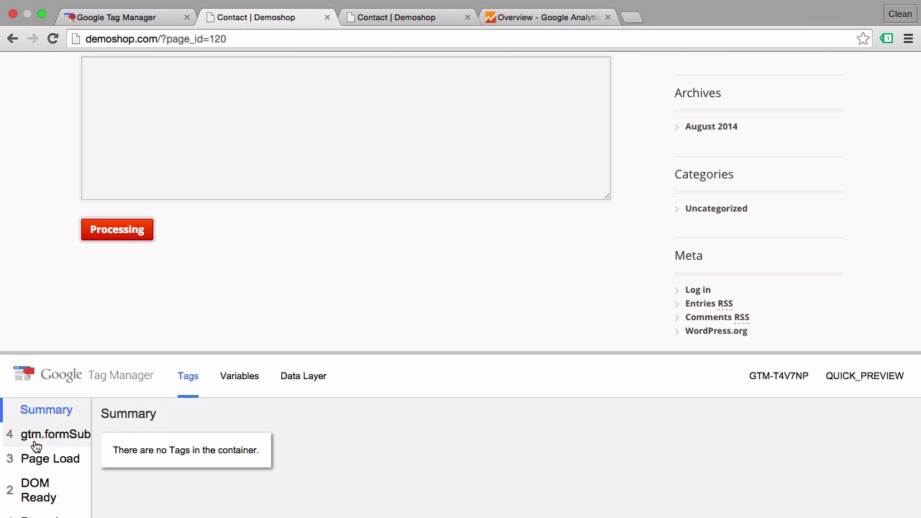
{"action": "left_click", "coordinate": [36, 441]}
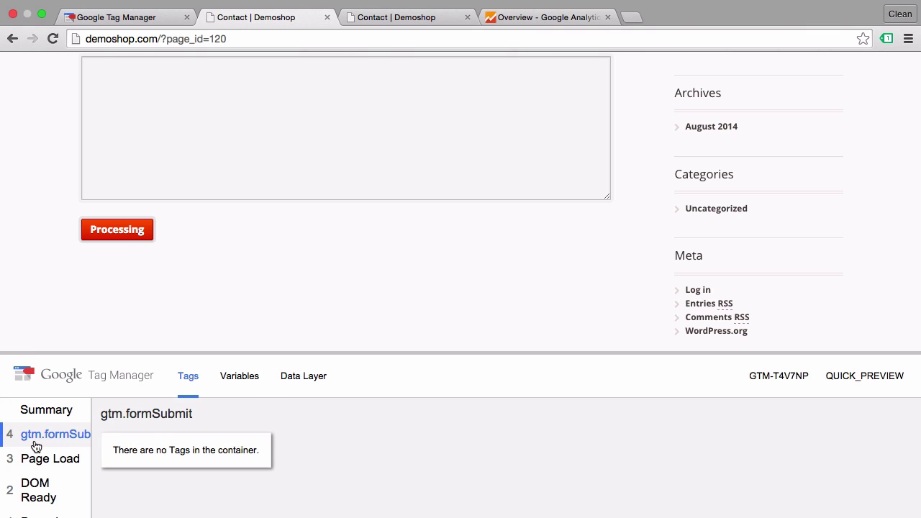
{"action": "left_click", "coordinate": [306, 387]}
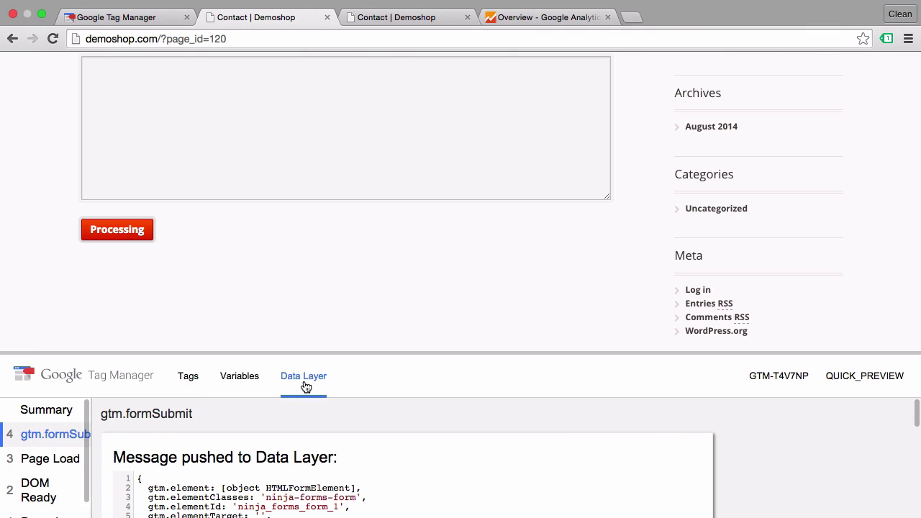
{"action": "left_click_drag", "start_coordinate": [290, 353], "coordinate": [285, 257]}
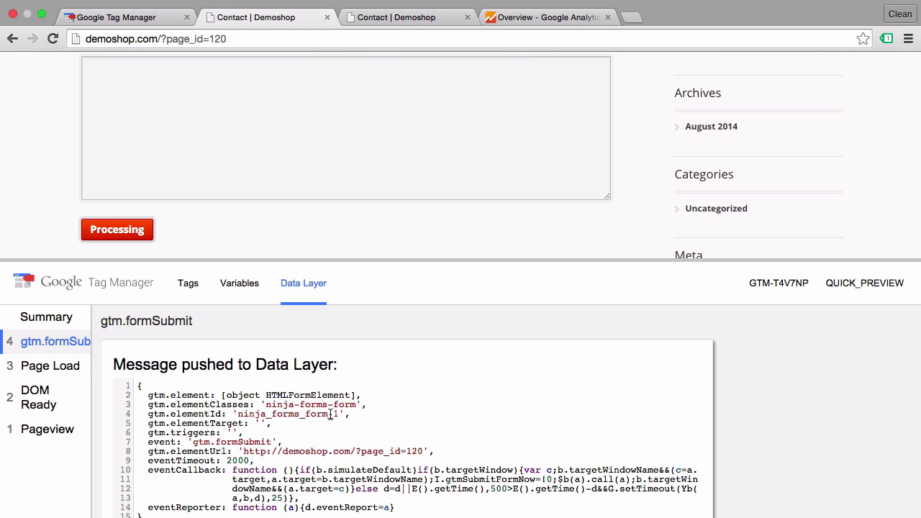
Reopen the Formsubmit trigger's form settings and switch it to Some Forms
{"action": "left_click", "coordinate": [153, 15]}
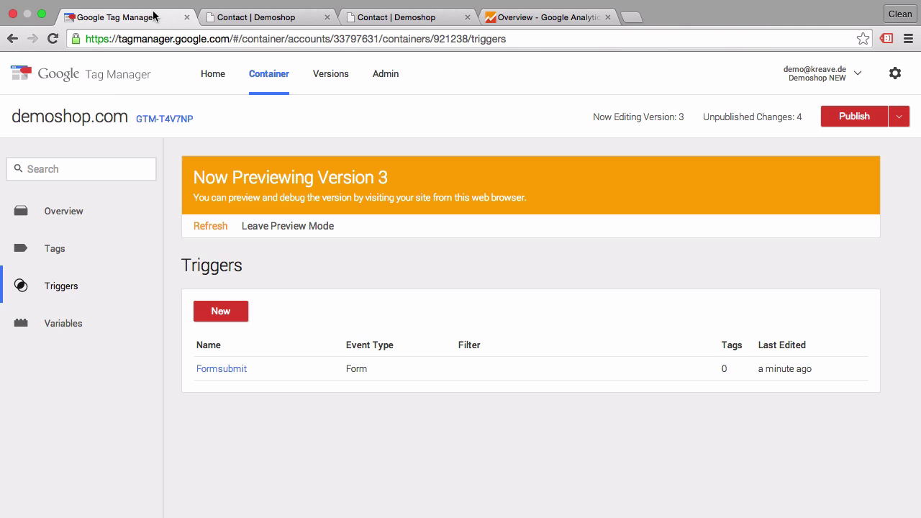
{"action": "left_click", "coordinate": [222, 369]}
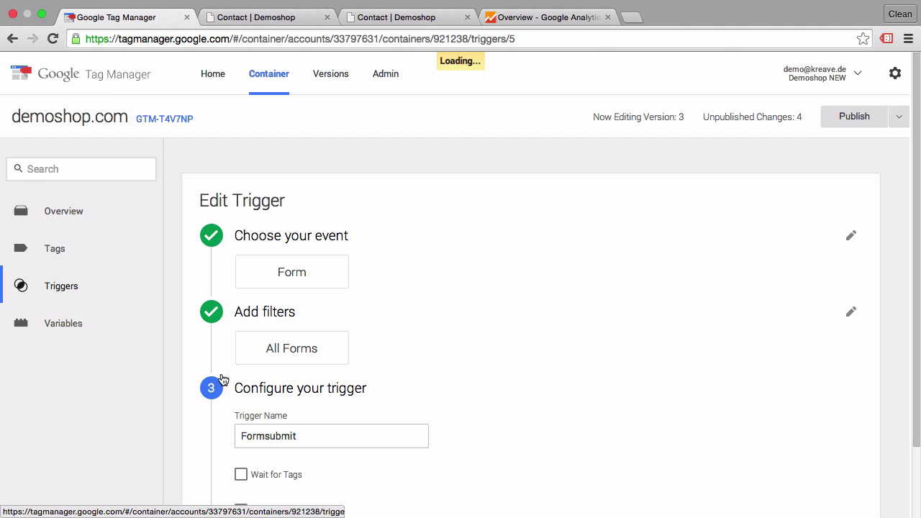
{"action": "left_click", "coordinate": [288, 365]}
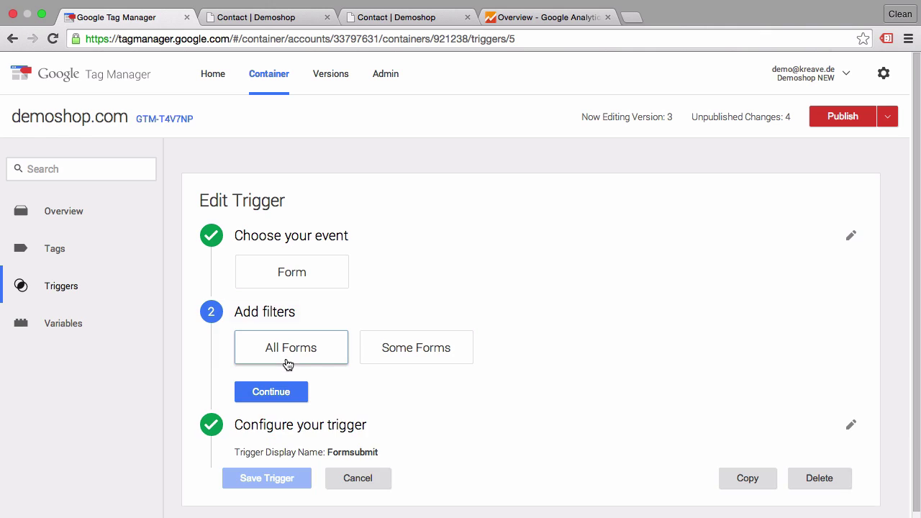
{"action": "left_click", "coordinate": [401, 360]}
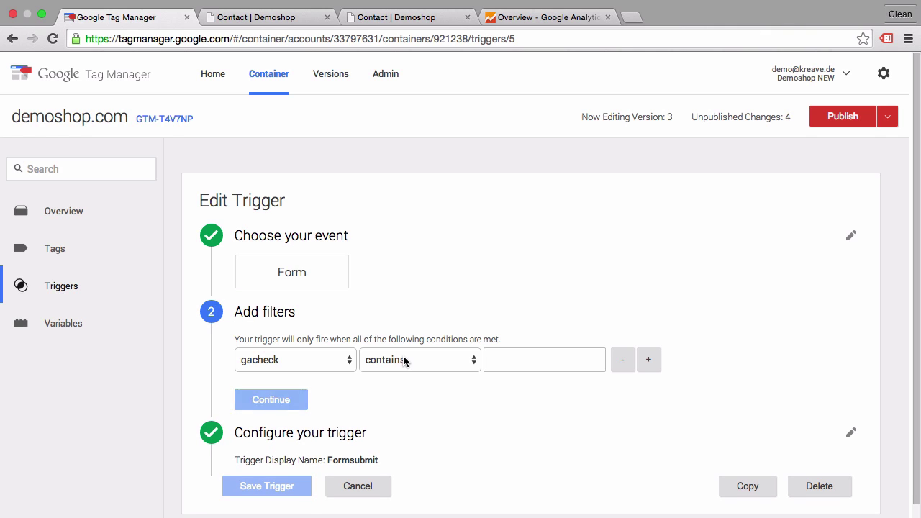
Add the filter Form ID equals ninja_forms_form_1 and continue
{"action": "left_click", "coordinate": [323, 365]}
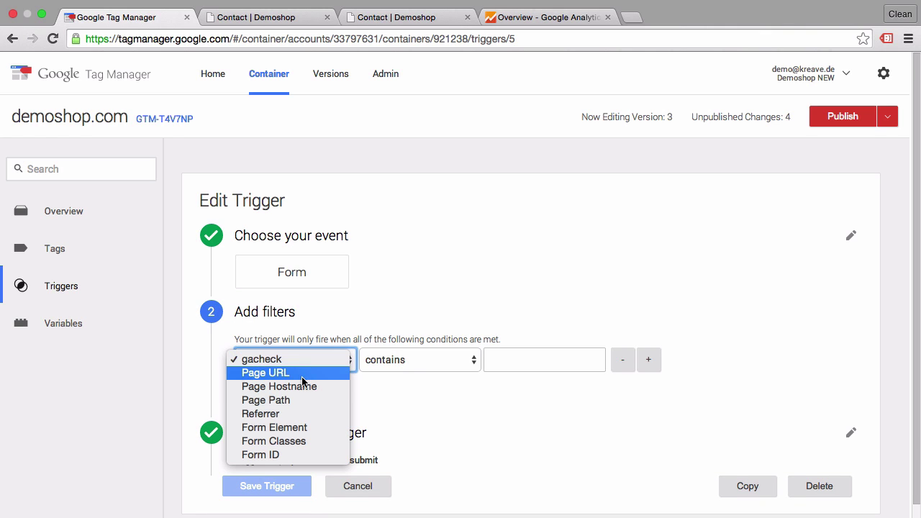
{"action": "left_click", "coordinate": [273, 452]}
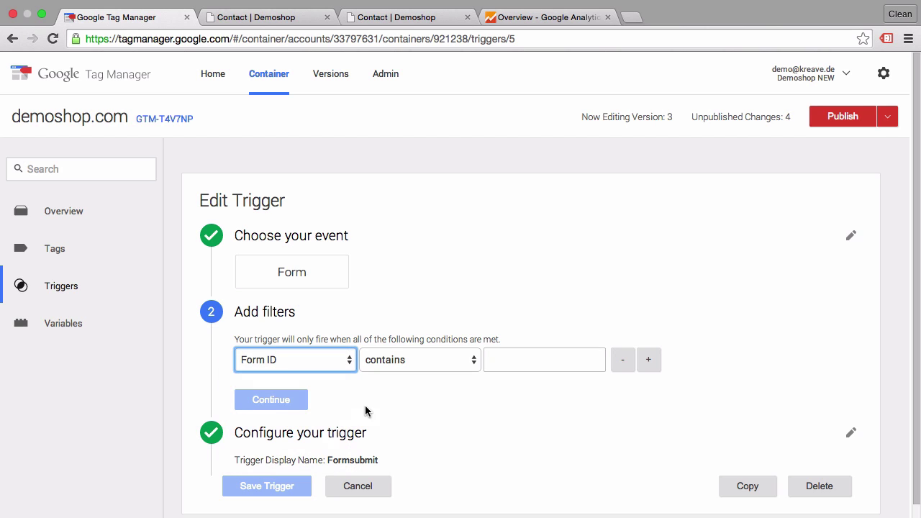
{"action": "left_click", "coordinate": [407, 353]}
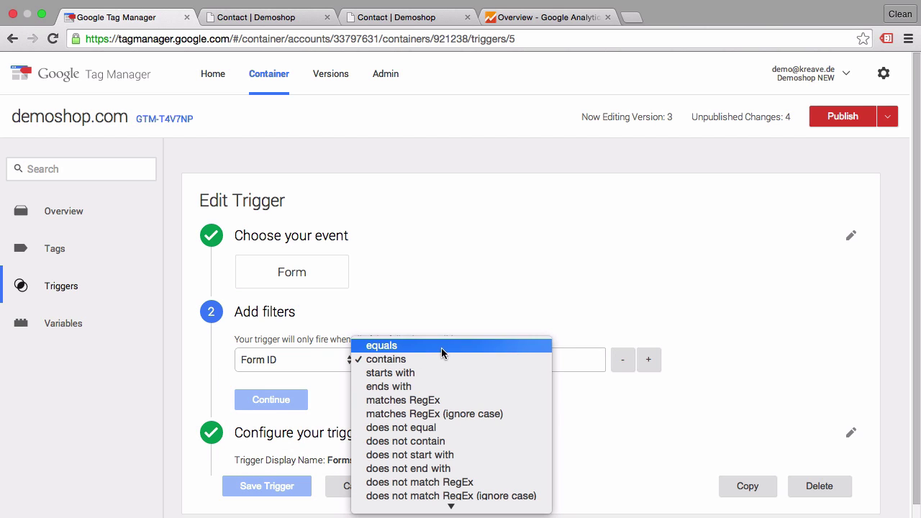
{"action": "left_click", "coordinate": [457, 346]}
{"action": "left_click", "coordinate": [525, 357]}
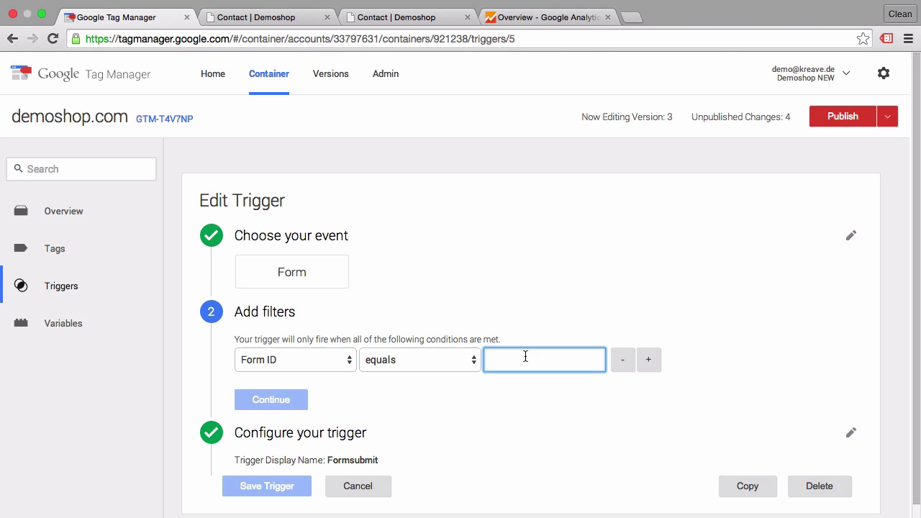
{"action": "type", "text": "ninja"}
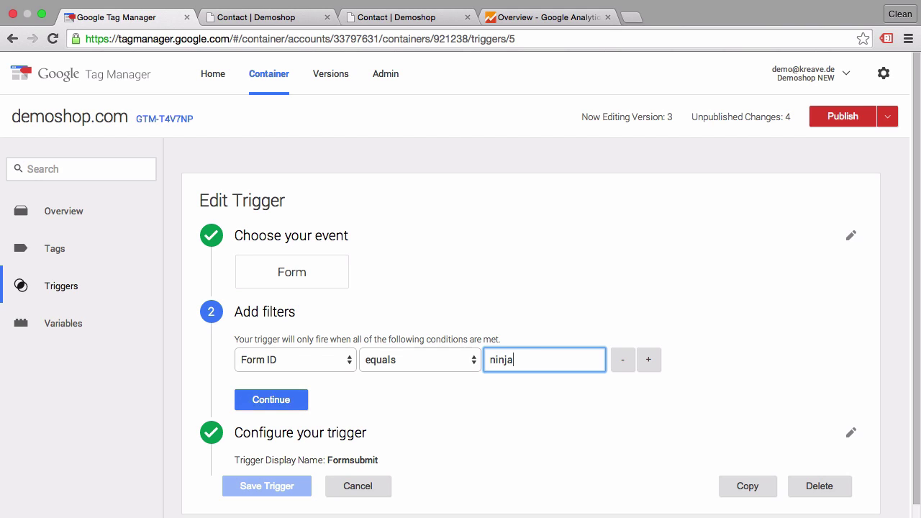
{"action": "type", "text": "_forms_form_1"}
{"action": "left_click", "coordinate": [254, 400]}
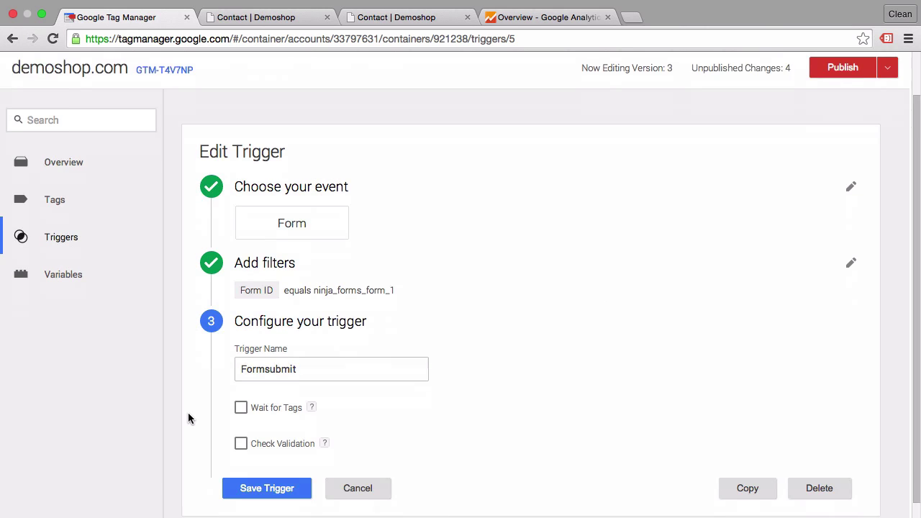
Turn on Check Validation for the Formsubmit trigger
{"action": "scroll", "coordinate": [188, 414], "scroll_direction": "down", "scroll_amount": 2}
{"action": "left_click", "coordinate": [241, 430]}
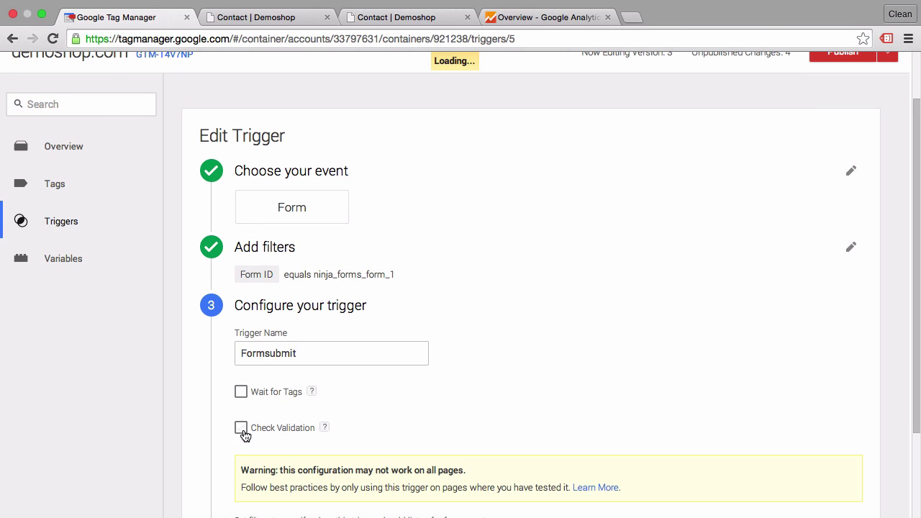
{"action": "scroll", "coordinate": [202, 437], "scroll_direction": "down", "scroll_amount": 2}
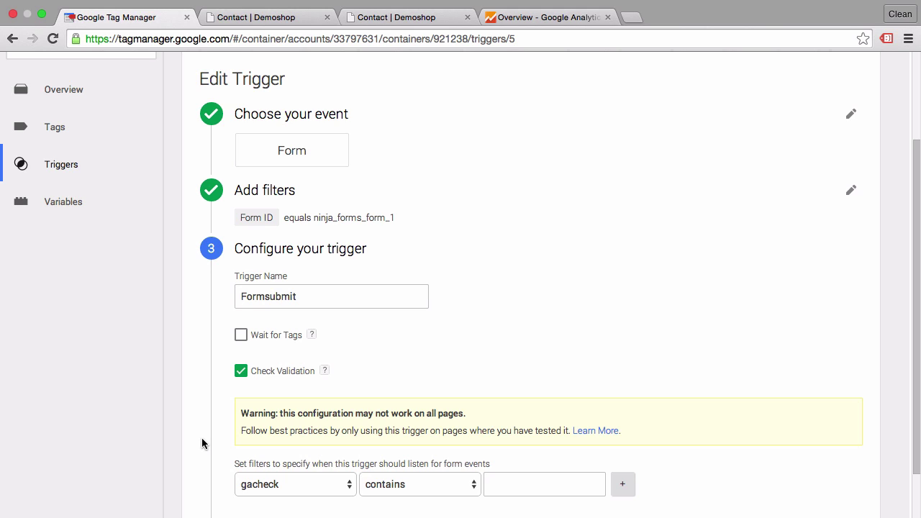
{"action": "scroll", "coordinate": [202, 439], "scroll_direction": "down", "scroll_amount": 2}
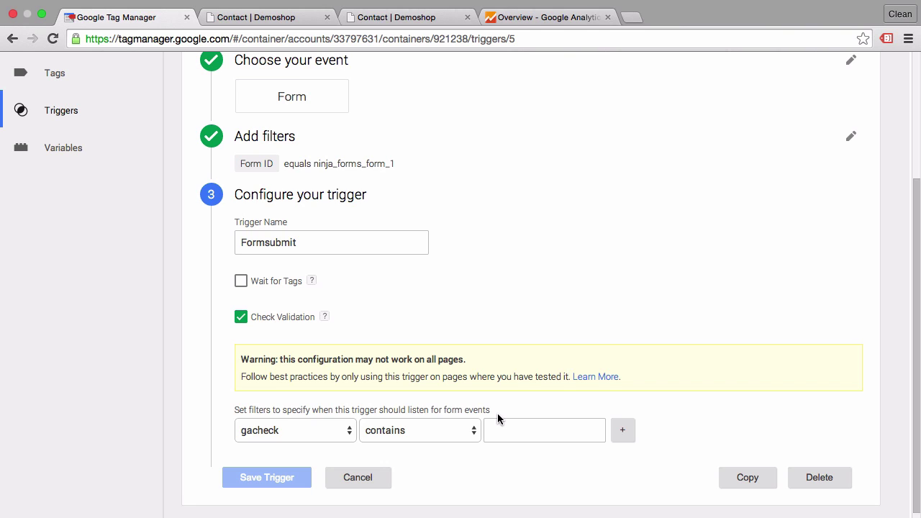
Limit the trigger's listener to pages whose Page URL contains 120
{"action": "left_click", "coordinate": [293, 435]}
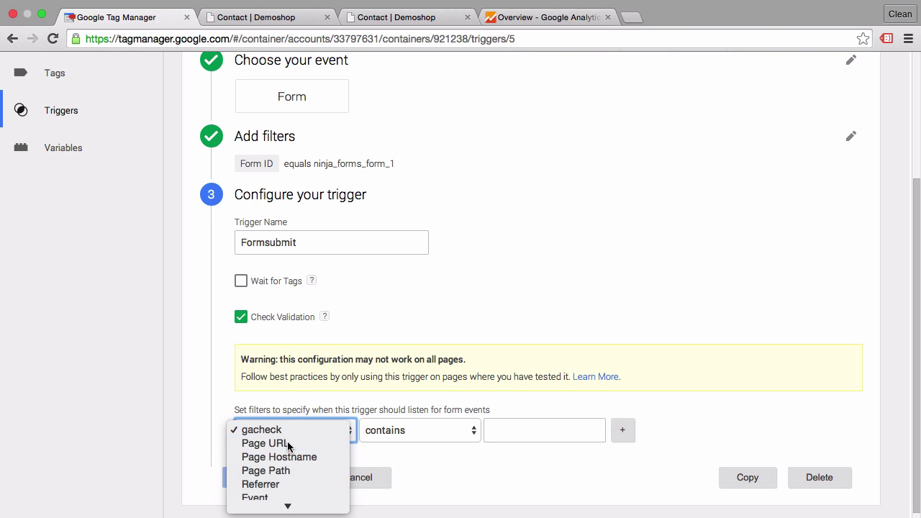
{"action": "left_click", "coordinate": [292, 444]}
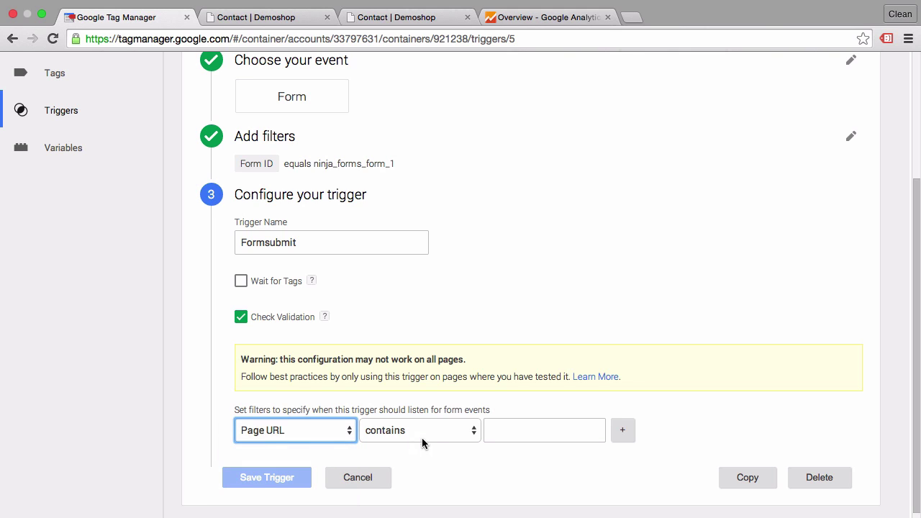
{"action": "left_click", "coordinate": [572, 424]}
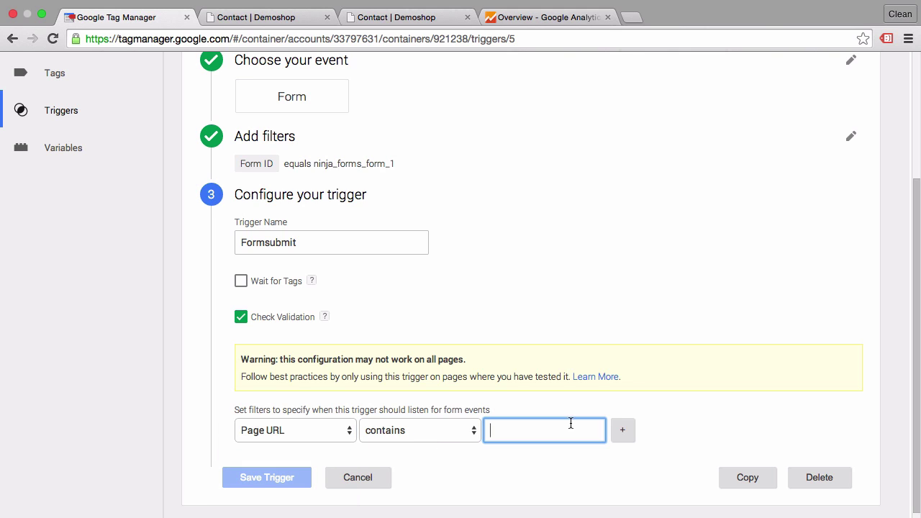
{"action": "left_click", "coordinate": [263, 22]}
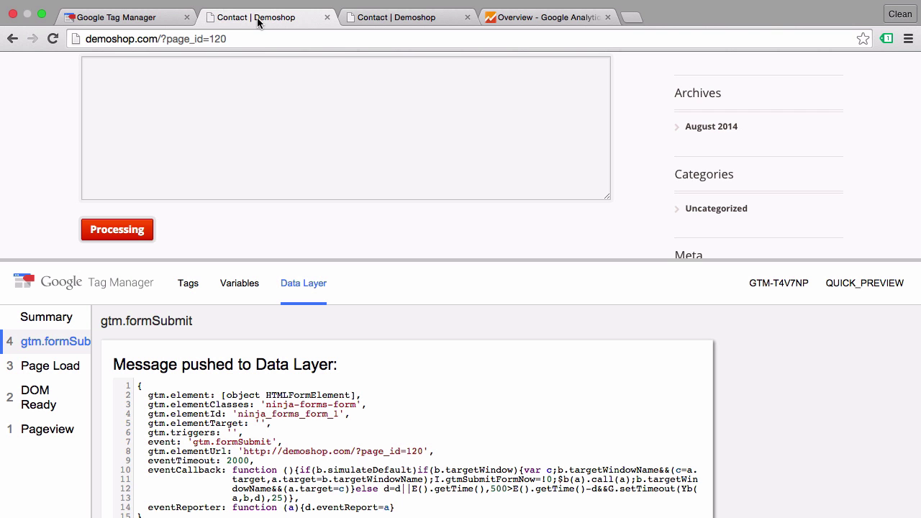
{"action": "left_click", "coordinate": [149, 21]}
{"action": "type", "text": "120"}
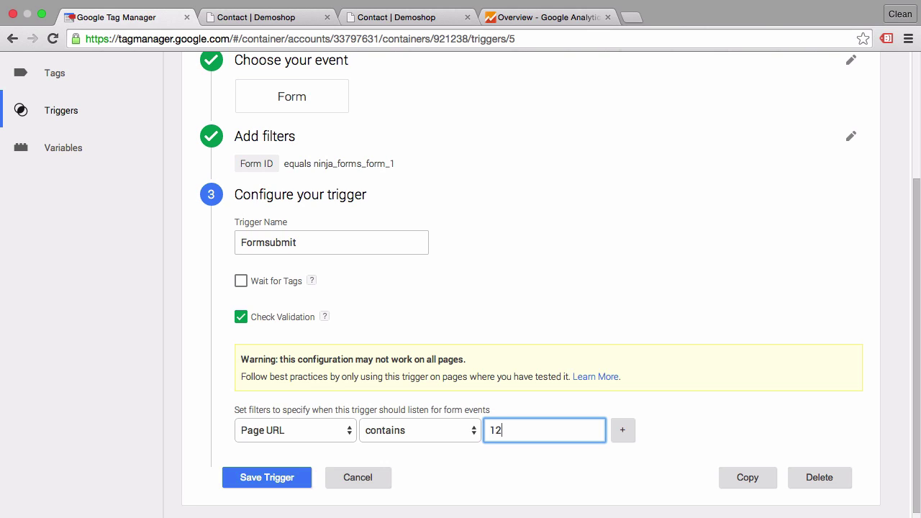
Save the Formsubmit trigger and restart Preview on the reloaded Demoshop Contact page
{"action": "left_click", "coordinate": [279, 480]}
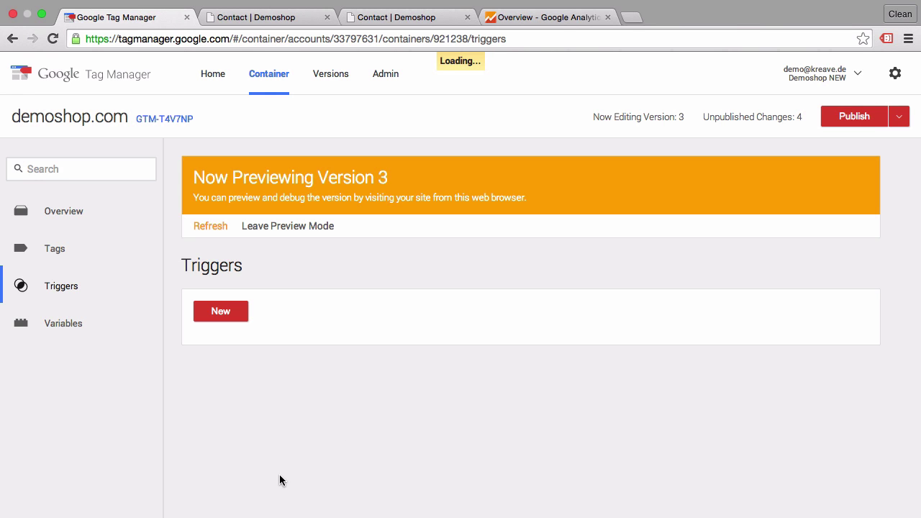
{"action": "left_click", "coordinate": [899, 119]}
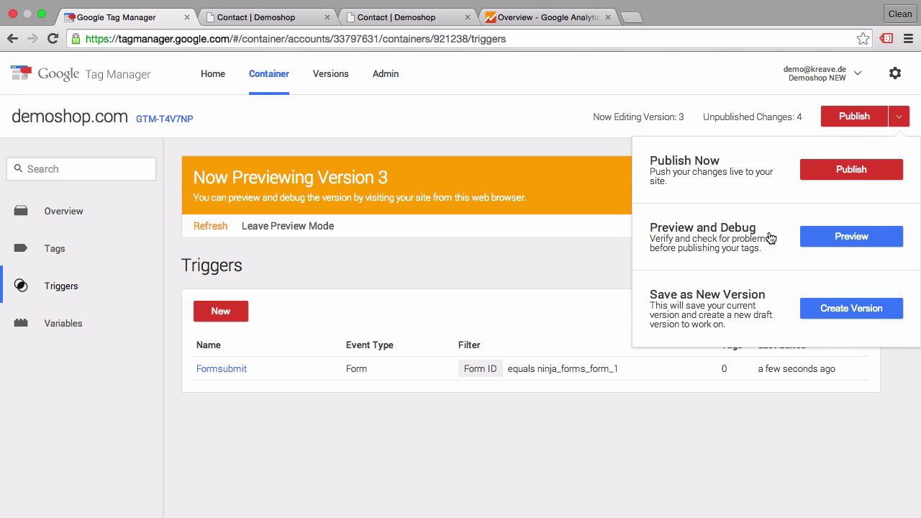
{"action": "left_click", "coordinate": [825, 243]}
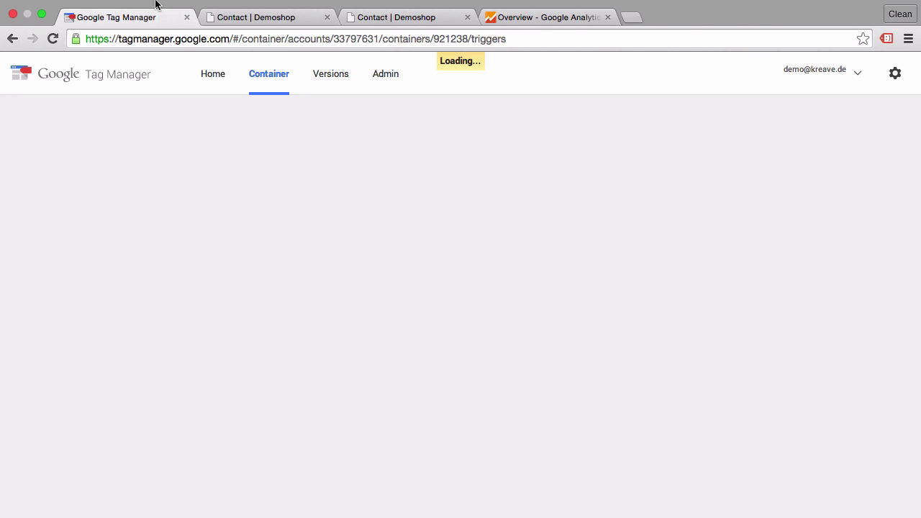
{"action": "left_click", "coordinate": [222, 15]}
{"action": "left_click", "coordinate": [61, 41]}
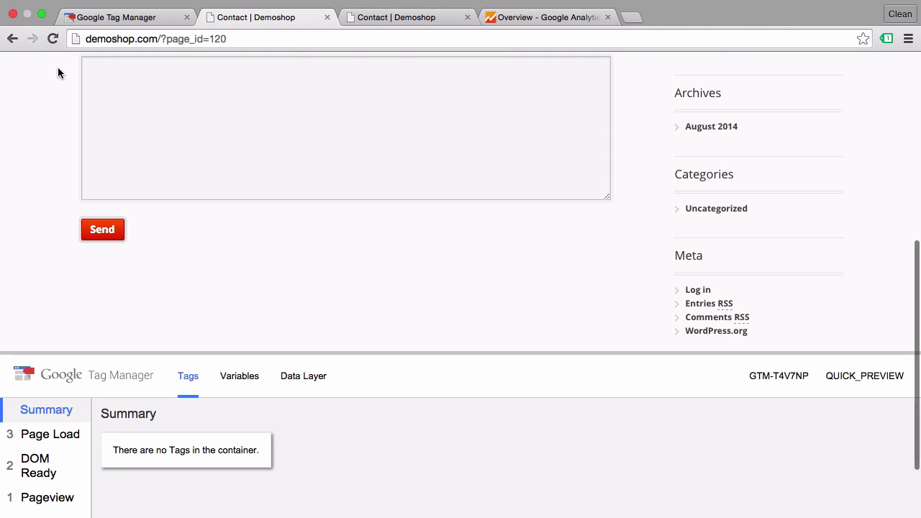
{"action": "scroll", "coordinate": [47, 183], "scroll_direction": "up", "scroll_amount": 3}
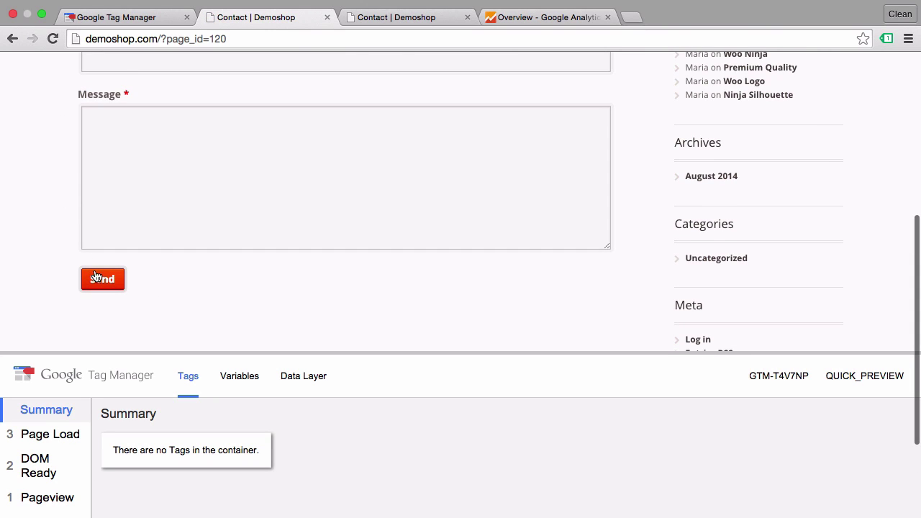
{"action": "left_click", "coordinate": [102, 288]}
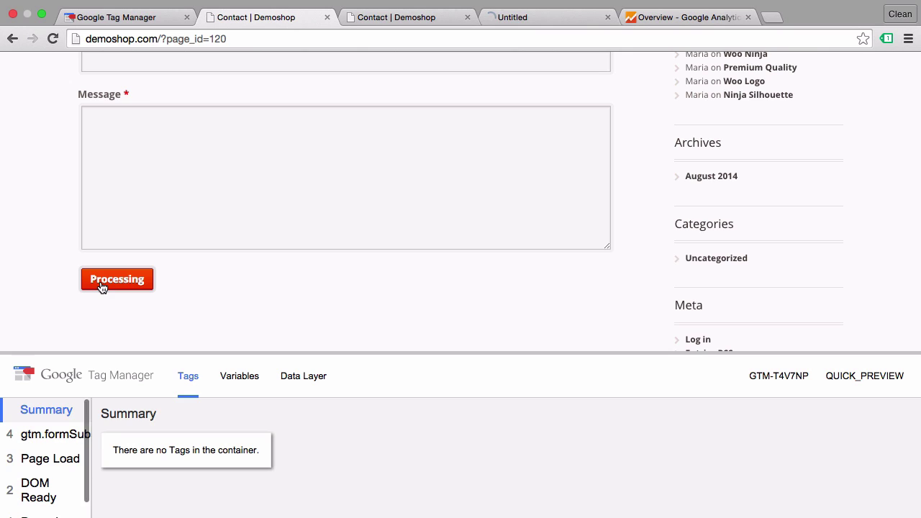
{"action": "left_click", "coordinate": [49, 438]}
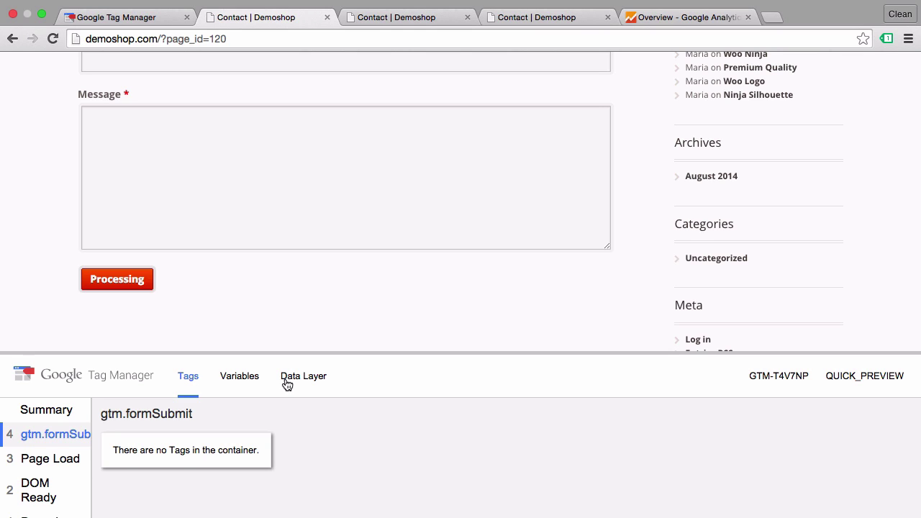
{"action": "left_click", "coordinate": [287, 386]}
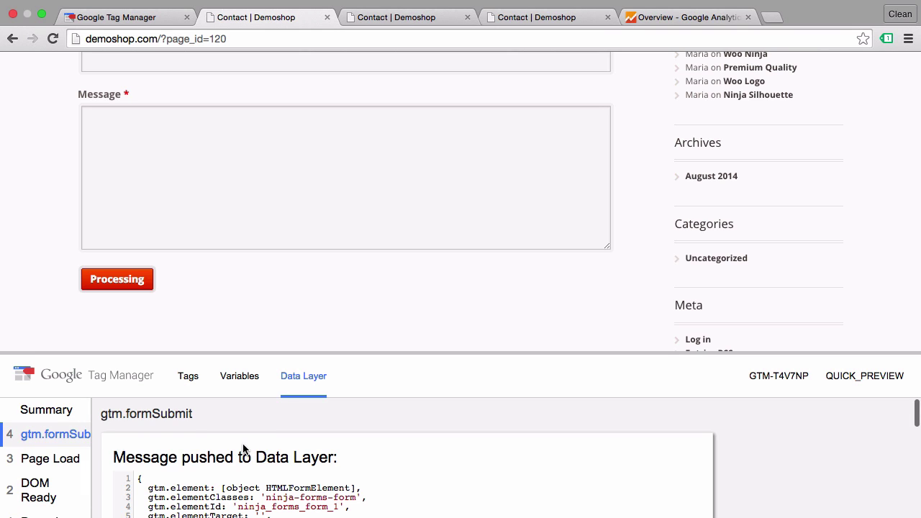
{"action": "scroll", "coordinate": [243, 449], "scroll_direction": "down", "scroll_amount": 5}
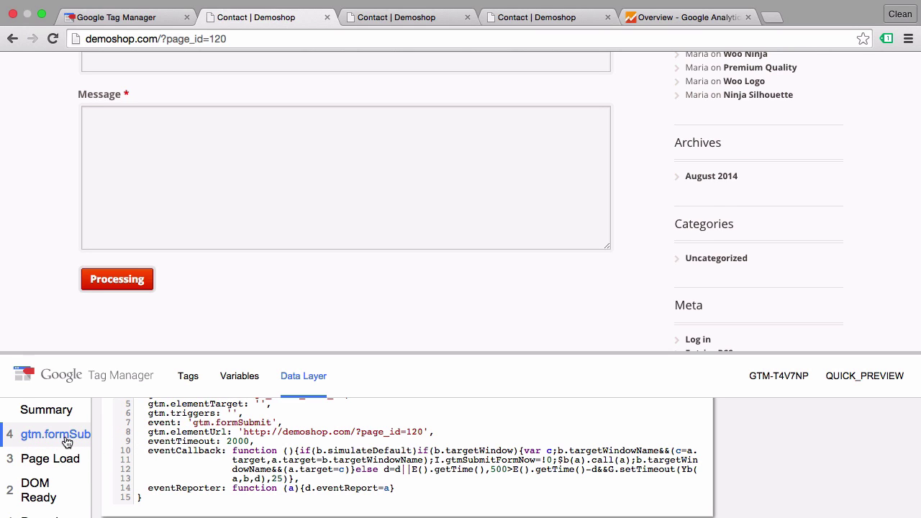
{"action": "scroll", "coordinate": [66, 440], "scroll_direction": "up", "scroll_amount": 2}
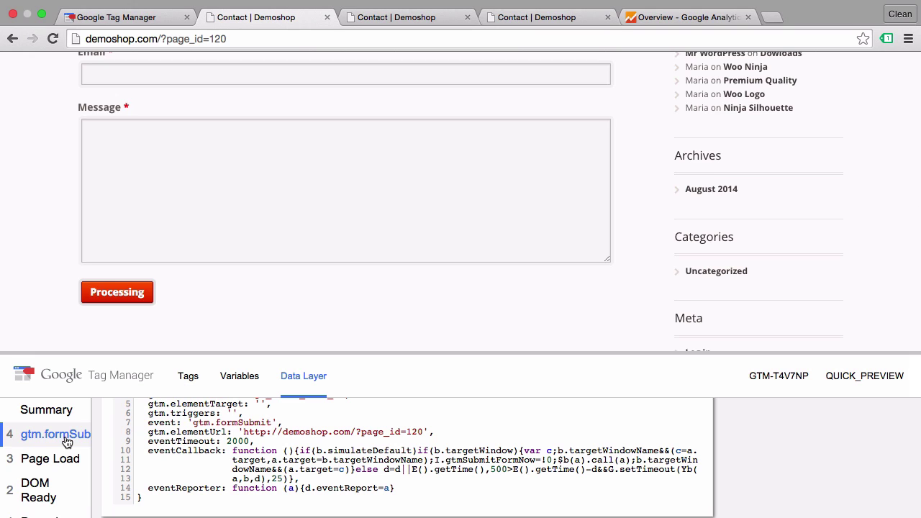
Create a new Google Analytics tag of type Universal Analytics
{"action": "left_click", "coordinate": [115, 17]}
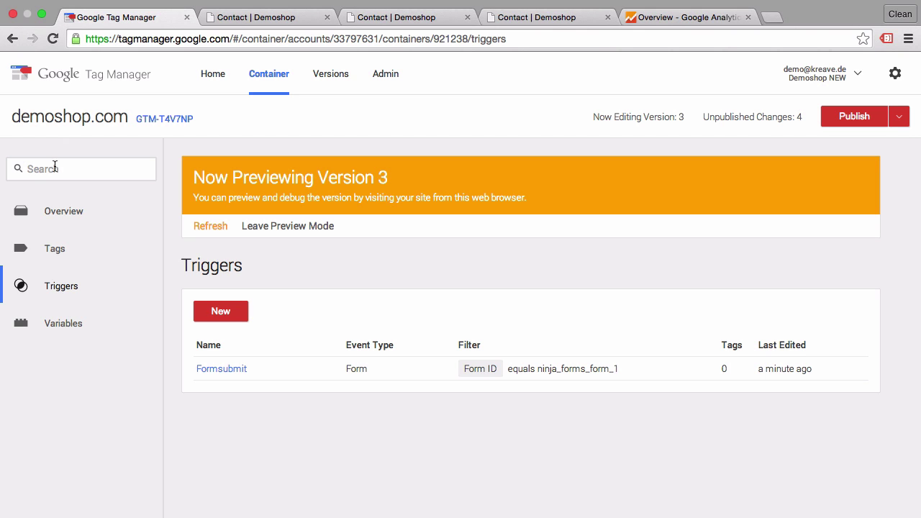
{"action": "left_click", "coordinate": [54, 258]}
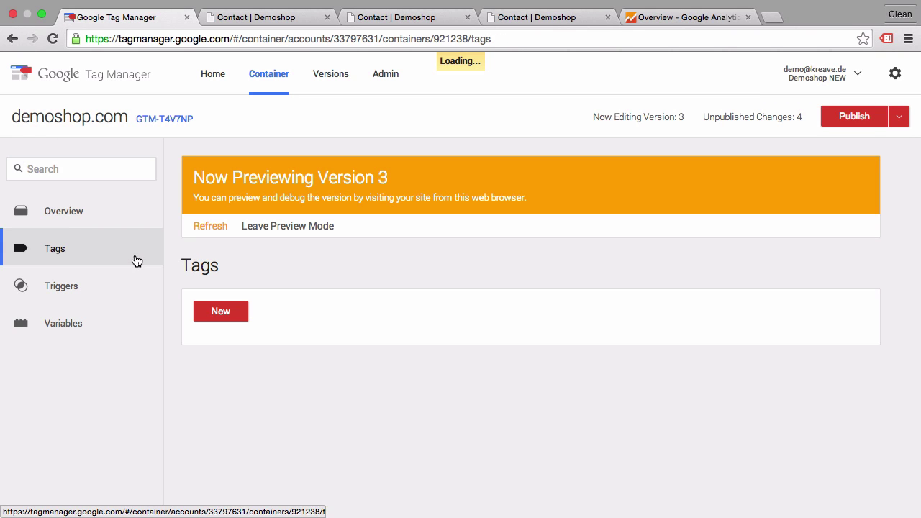
{"action": "left_click", "coordinate": [242, 315]}
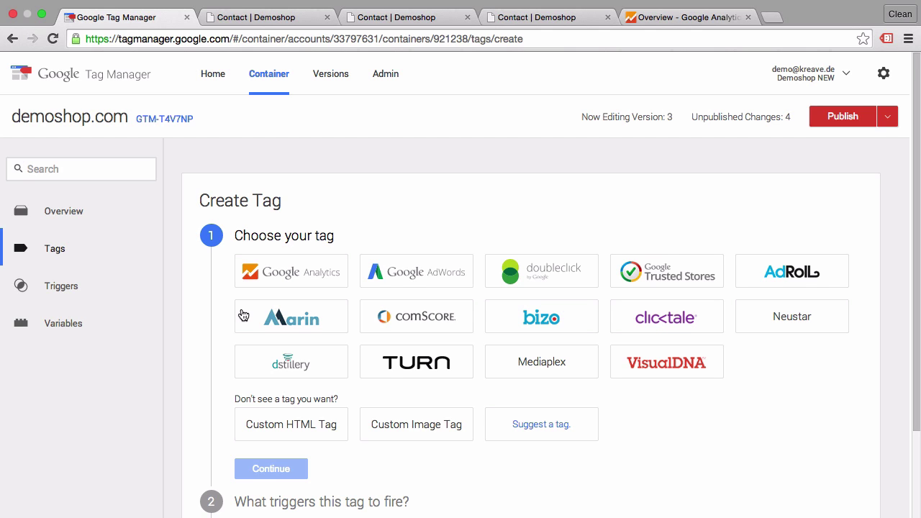
{"action": "left_click", "coordinate": [287, 281]}
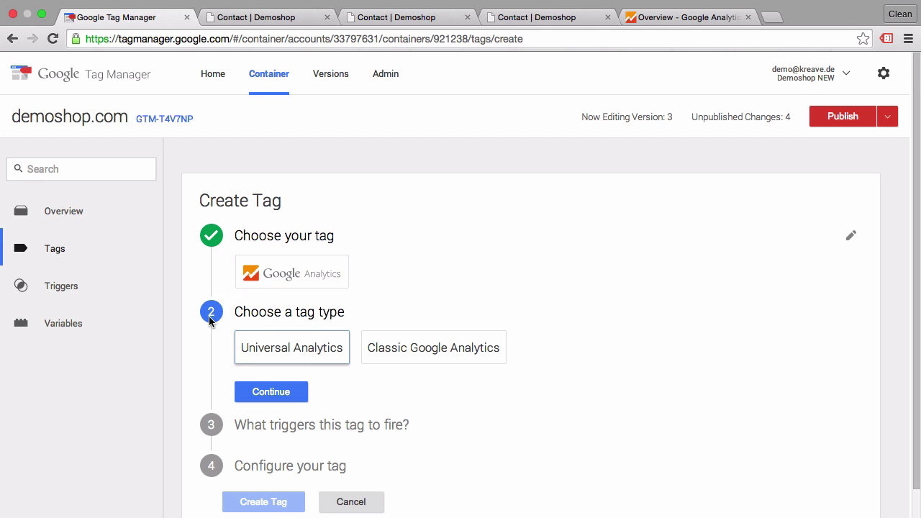
{"action": "scroll", "coordinate": [199, 364], "scroll_direction": "down", "scroll_amount": 1}
{"action": "left_click", "coordinate": [281, 322]}
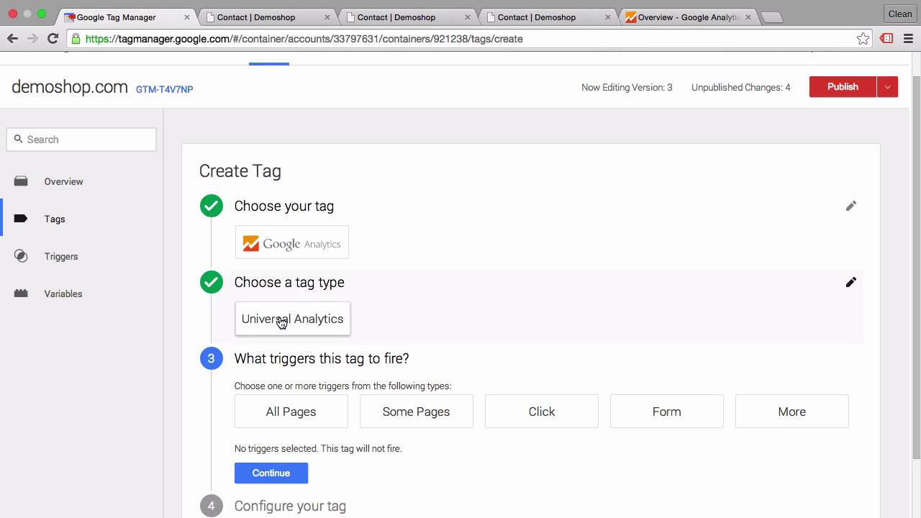
Set the existing Formsubmit trigger as the tag's firing trigger
{"action": "scroll", "coordinate": [178, 457], "scroll_direction": "down", "scroll_amount": 2}
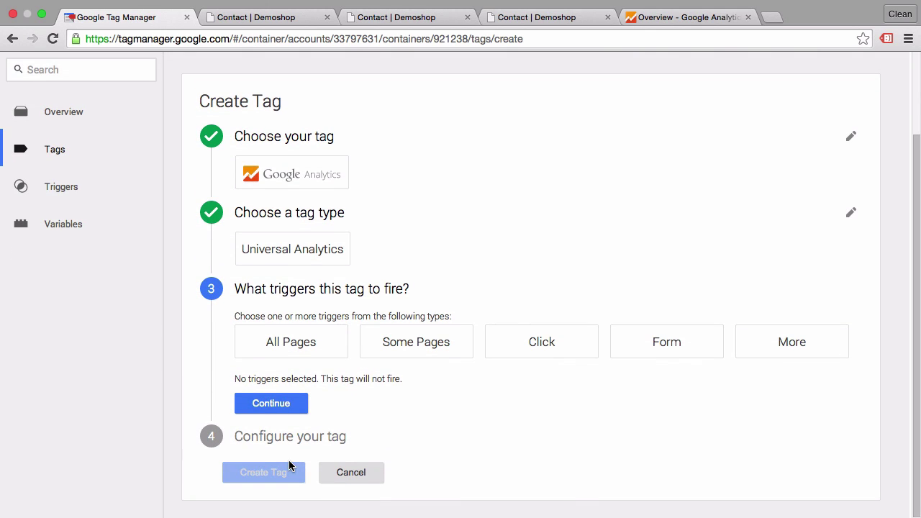
{"action": "left_click", "coordinate": [691, 353]}
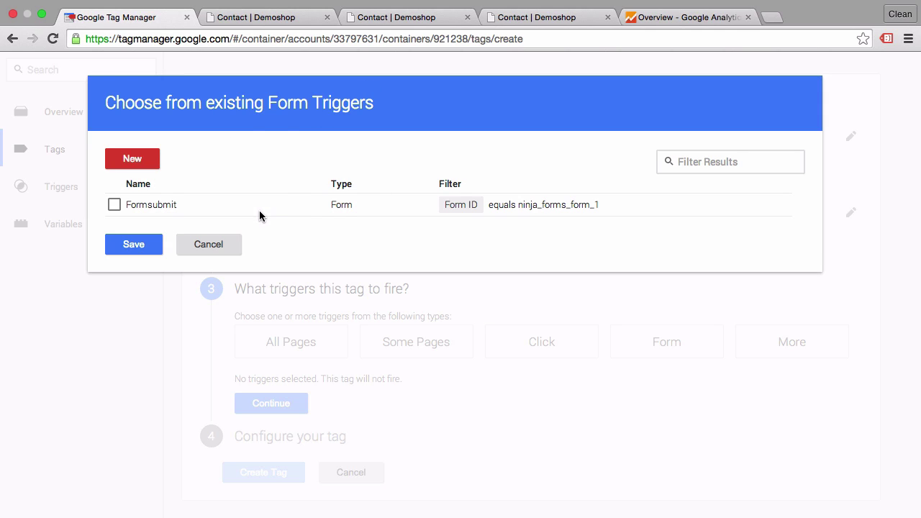
{"action": "left_click", "coordinate": [115, 206]}
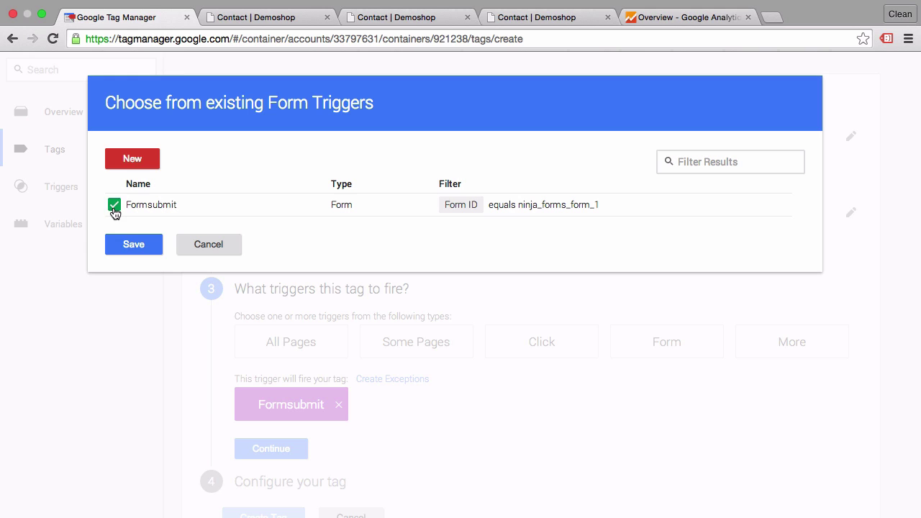
{"action": "left_click", "coordinate": [134, 245]}
{"action": "scroll", "coordinate": [198, 358], "scroll_direction": "down", "scroll_amount": 2}
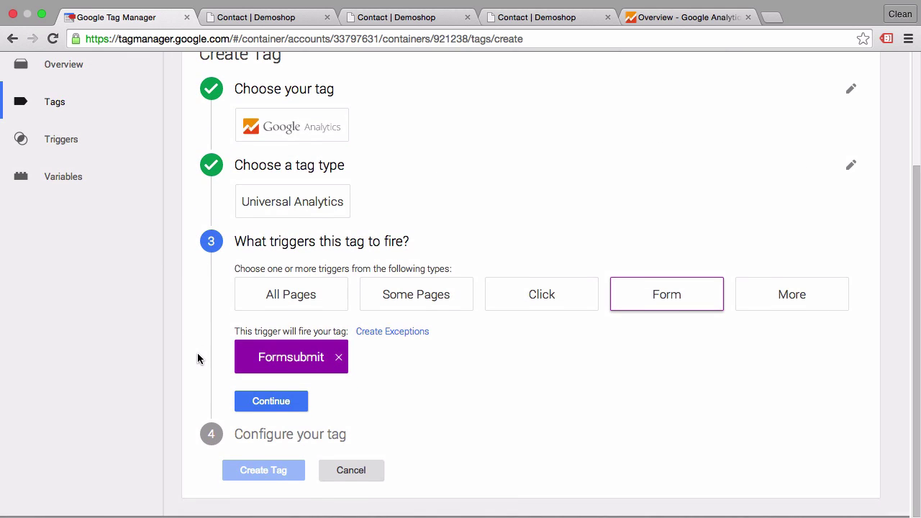
Name the tag 'Event - GA - FormSubmit' and paste in the property's tracking ID
{"action": "left_click", "coordinate": [287, 409]}
{"action": "scroll", "coordinate": [288, 408], "scroll_direction": "down", "scroll_amount": 5}
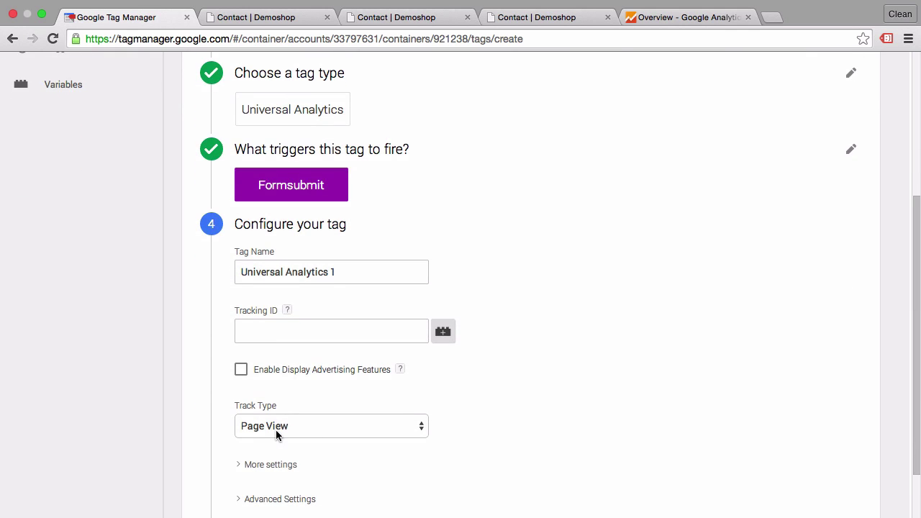
{"action": "scroll", "coordinate": [275, 430], "scroll_direction": "down", "scroll_amount": 2}
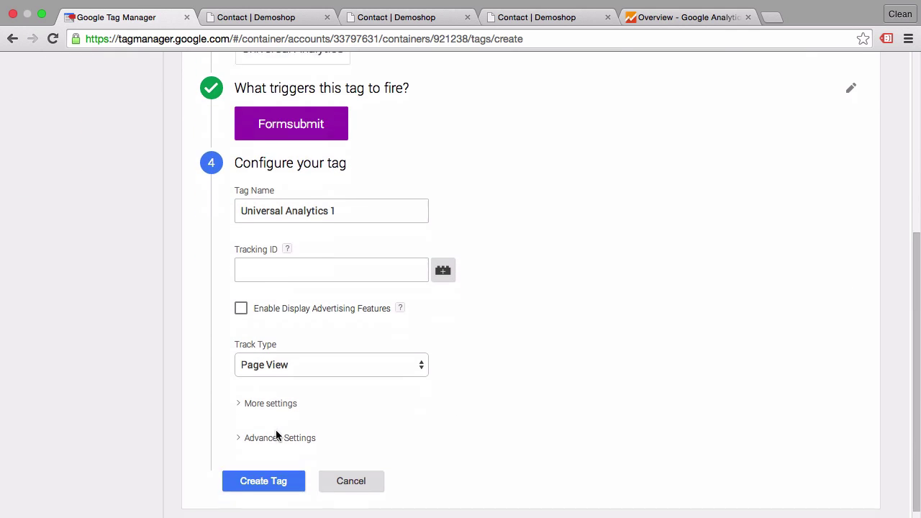
{"action": "left_click", "coordinate": [345, 205]}
{"action": "key", "text": "super+a"}
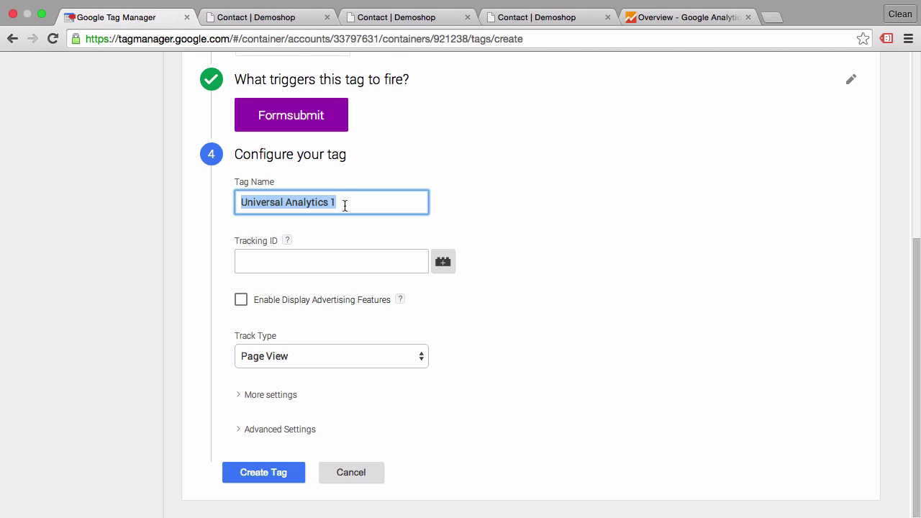
{"action": "type", "text": "Event"}
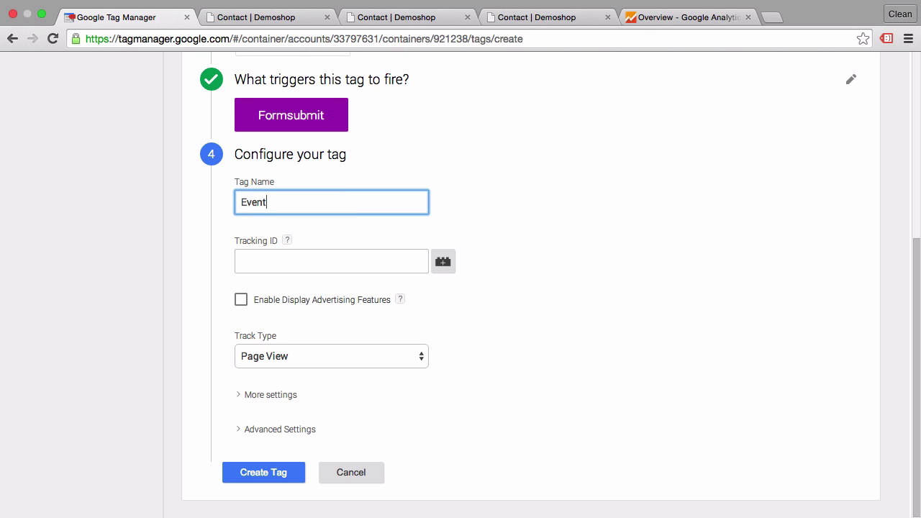
{"action": "type", "text": " - FormSubmit"}
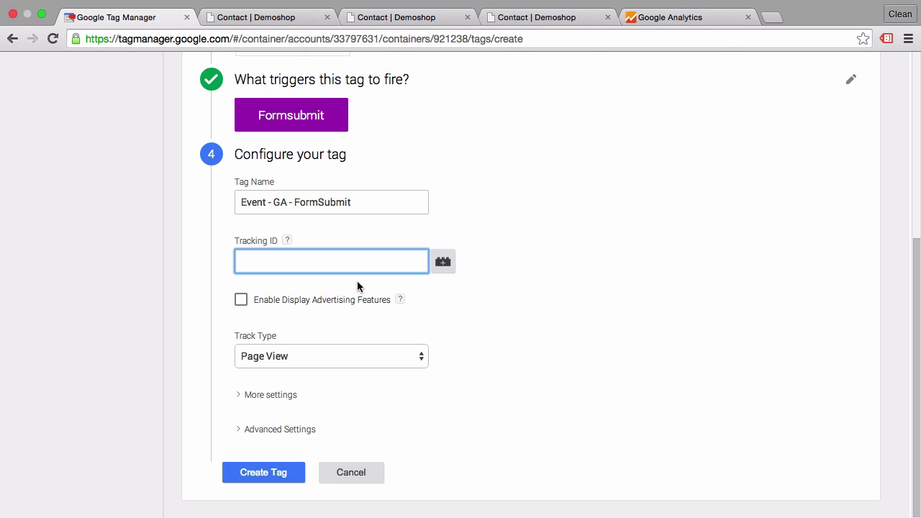
{"action": "type", "text": "UA-54228974-1"}
{"action": "left_click", "coordinate": [179, 397]}
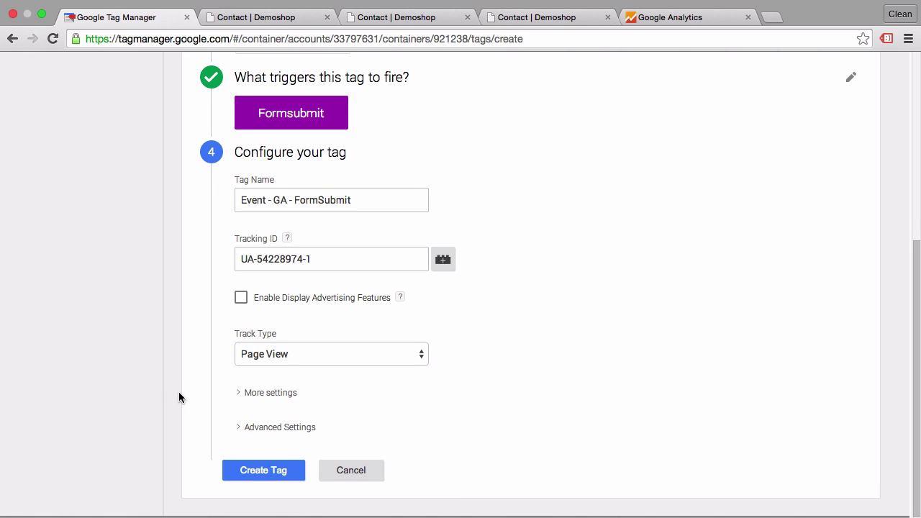
Set the tag's Track Type to Event
{"action": "left_click", "coordinate": [287, 357]}
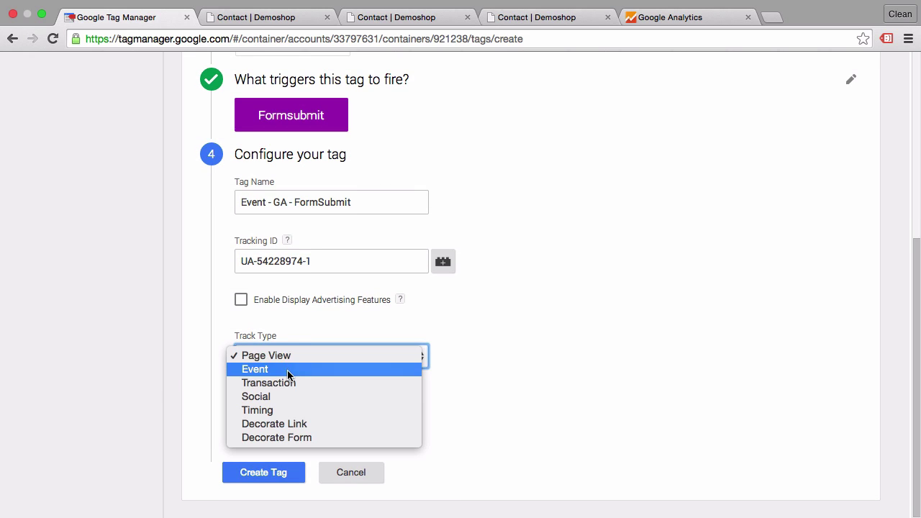
{"action": "left_click", "coordinate": [287, 370]}
{"action": "left_click", "coordinate": [255, 434]}
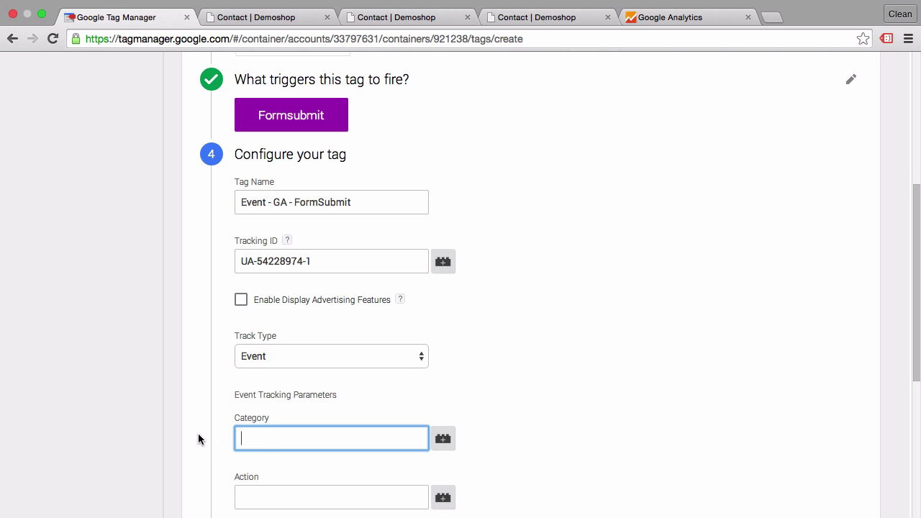
{"action": "left_click", "coordinate": [199, 437]}
{"action": "scroll", "coordinate": [199, 437], "scroll_direction": "down", "scroll_amount": 3}
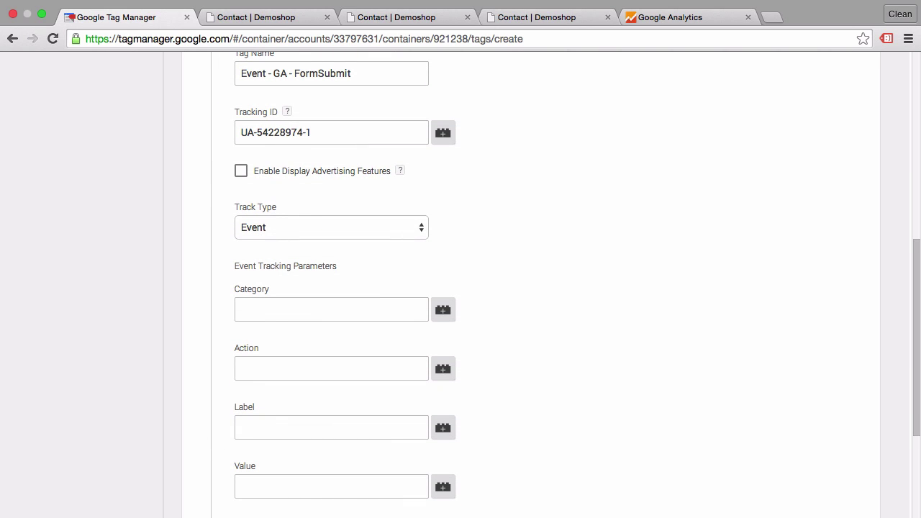
Enter event category FormSubmit, action submit, and label contact
{"action": "left_click", "coordinate": [331, 309]}
{"action": "type", "text": "FormSubmit"}
{"action": "key", "text": "Tab"}
{"action": "key", "text": "Tab"}
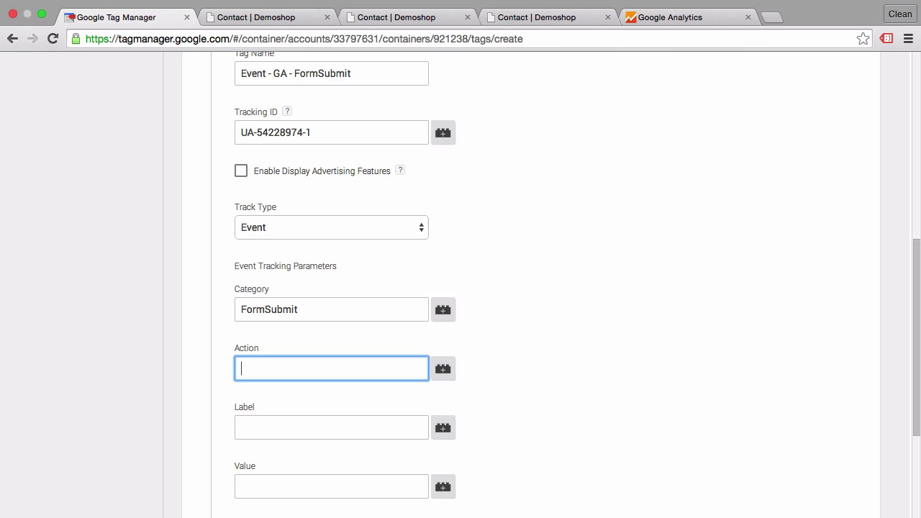
{"action": "type", "text": "submit"}
{"action": "key", "text": "Tab"}
{"action": "key", "text": "Tab"}
{"action": "type", "text": "c"}
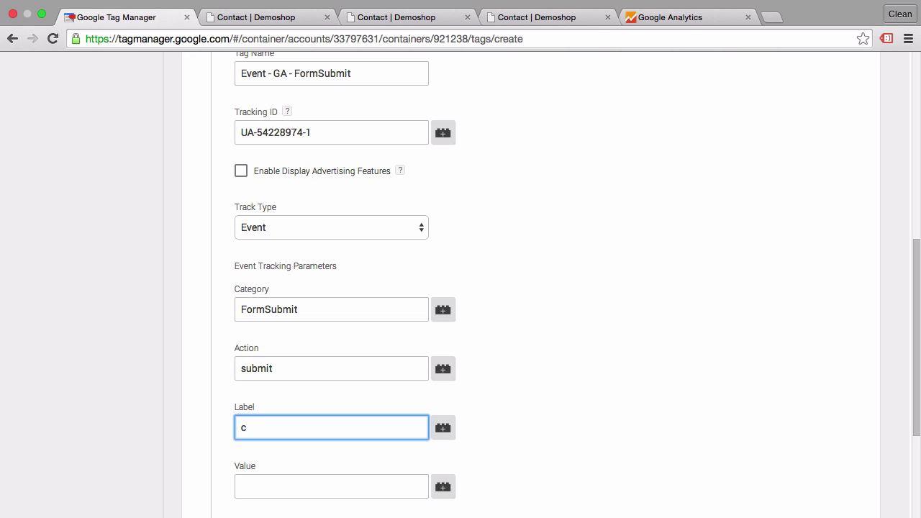
{"action": "type", "text": "ontact"}
{"action": "left_click", "coordinate": [134, 349]}
{"action": "scroll", "coordinate": [133, 348], "scroll_direction": "down", "scroll_amount": 5}
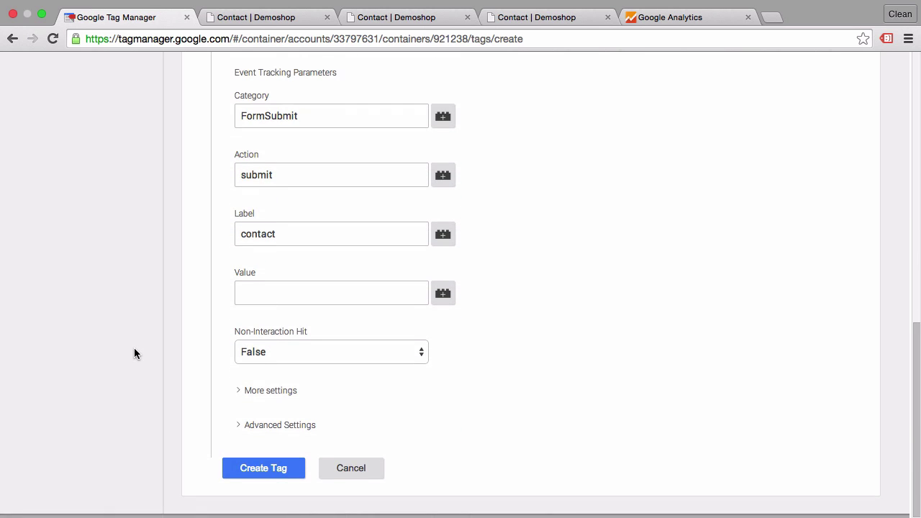
Save the event tag and refresh Preview mode to include it
{"action": "left_click", "coordinate": [297, 472]}
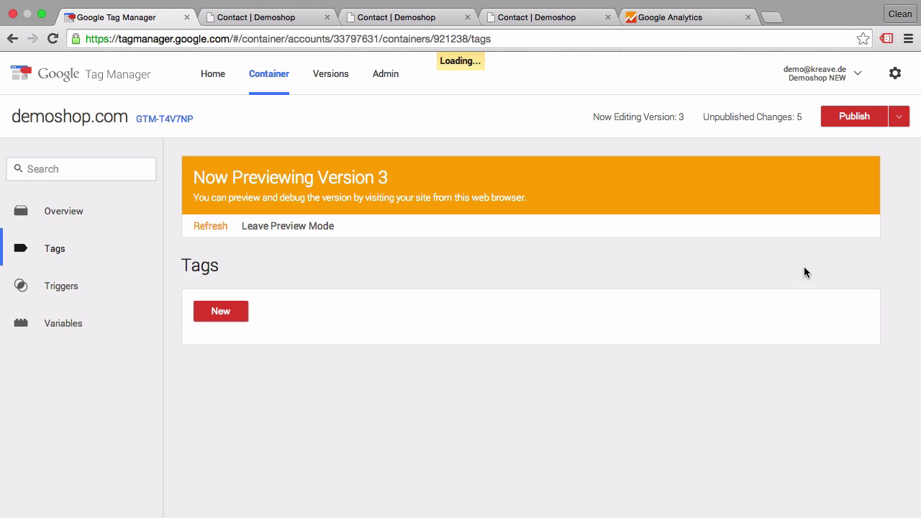
{"action": "left_click", "coordinate": [899, 117]}
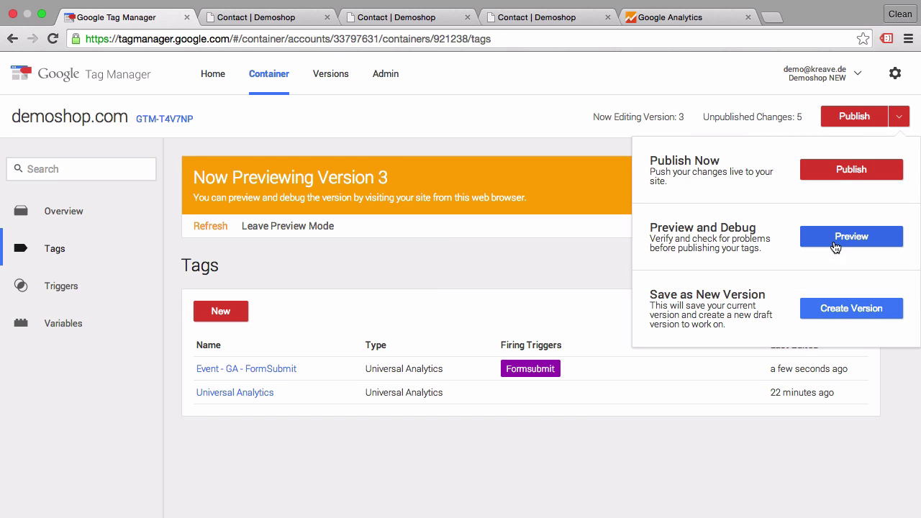
{"action": "left_click", "coordinate": [835, 247]}
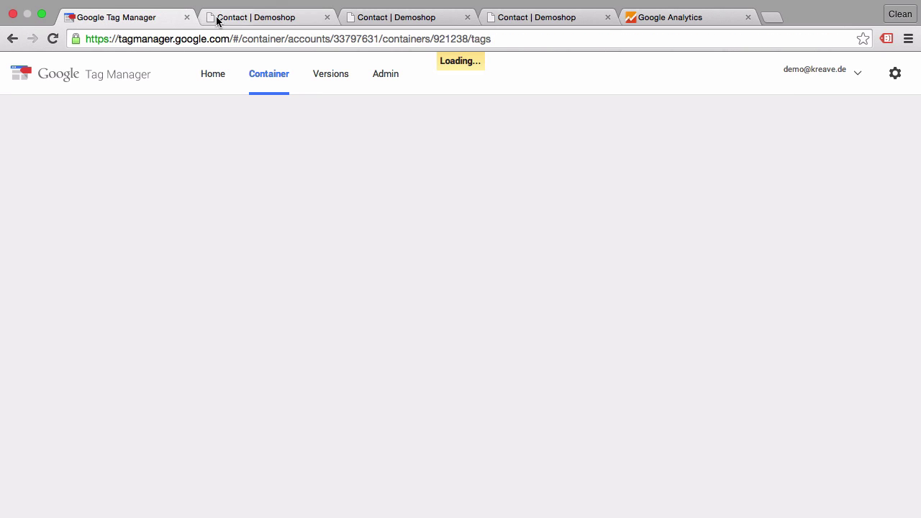
Reload the Demoshop Contact page and scroll down to its form
{"action": "left_click", "coordinate": [218, 18]}
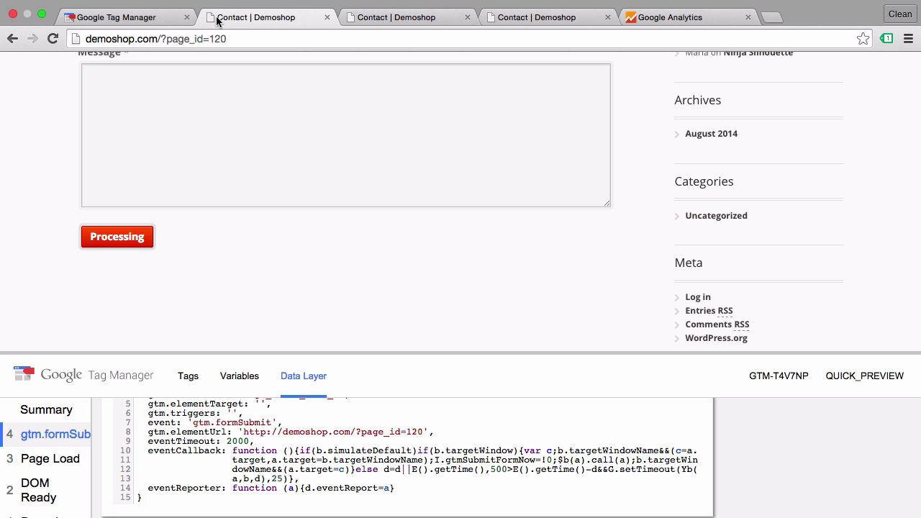
{"action": "left_click", "coordinate": [53, 39]}
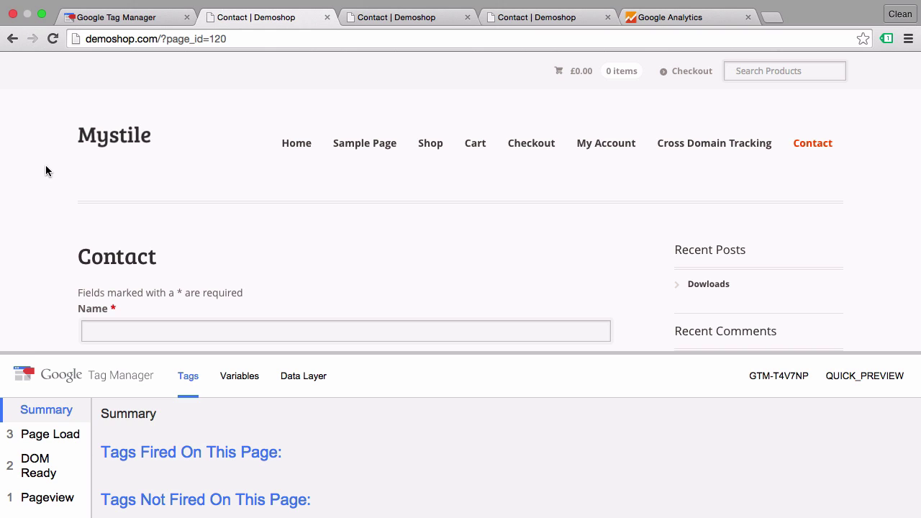
{"action": "scroll", "coordinate": [46, 171], "scroll_direction": "down", "scroll_amount": 4}
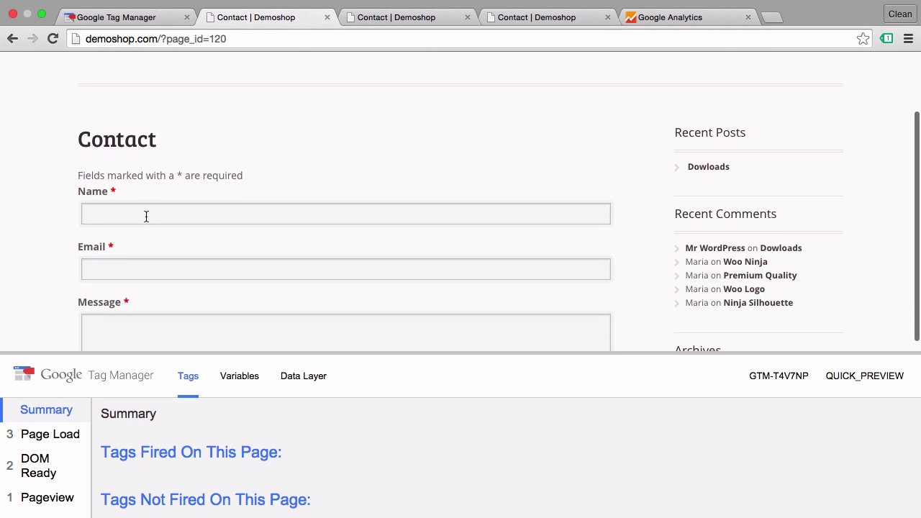
Fill Name and Message with 'test' and the Email field with the autofilled test address
{"action": "left_click", "coordinate": [146, 214]}
{"action": "type", "text": "test"}
{"action": "left_click", "coordinate": [116, 235]}
{"action": "left_click", "coordinate": [97, 267]}
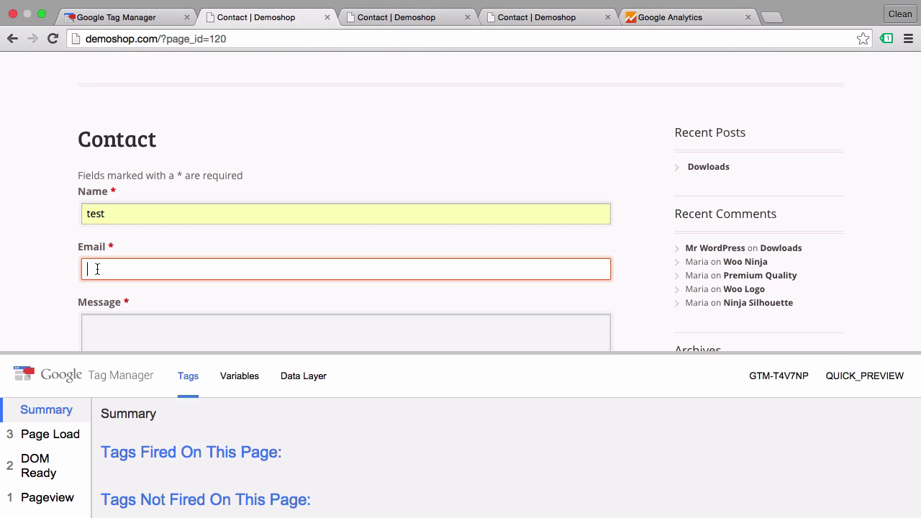
{"action": "left_click", "coordinate": [91, 290]}
{"action": "scroll", "coordinate": [49, 314], "scroll_direction": "down", "scroll_amount": 2}
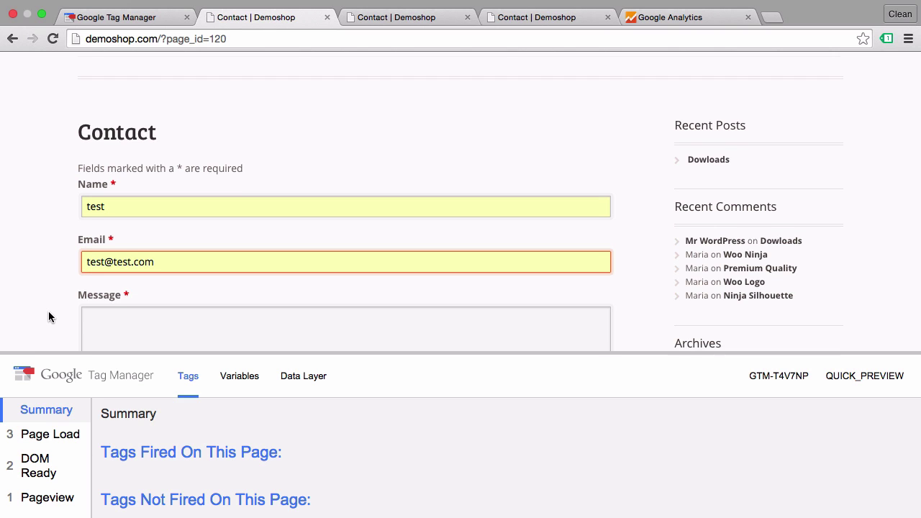
{"action": "left_click", "coordinate": [199, 297]}
{"action": "type", "text": "test"}
{"action": "left_click", "coordinate": [33, 274]}
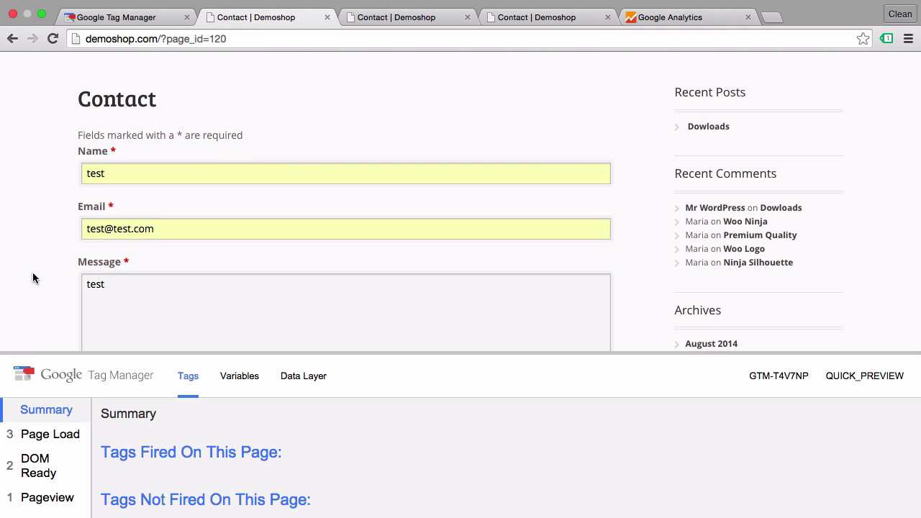
{"action": "scroll", "coordinate": [32, 277], "scroll_direction": "down", "scroll_amount": 5}
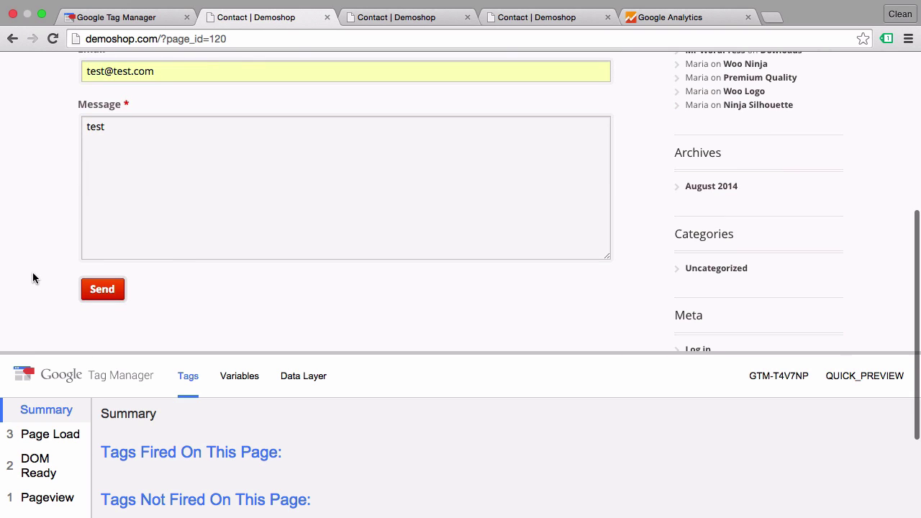
Send the contact form and select the gtm.formSubmit event in the debug panel
{"action": "left_click", "coordinate": [107, 290]}
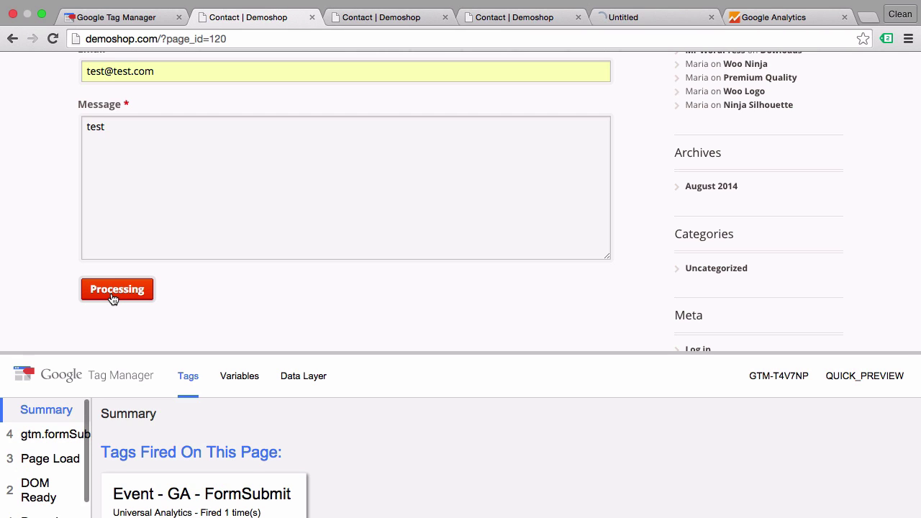
{"action": "left_click", "coordinate": [39, 444]}
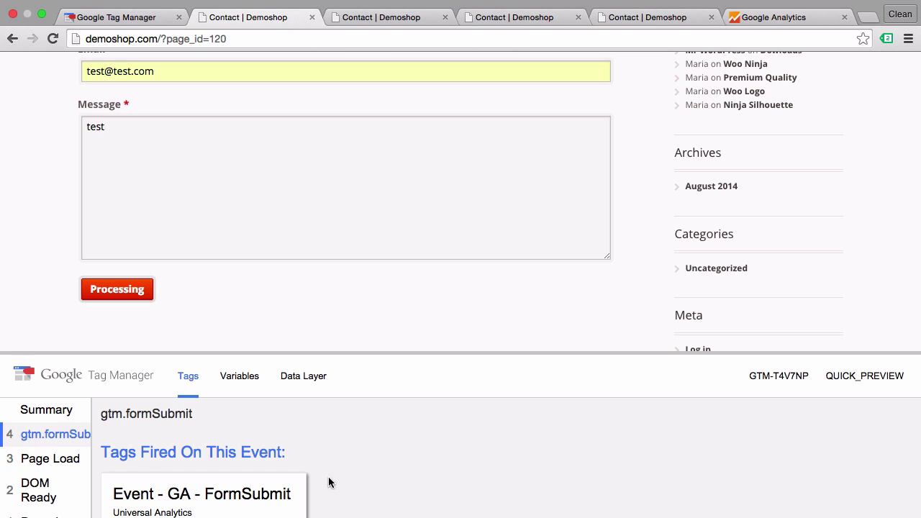
{"action": "scroll", "coordinate": [346, 471], "scroll_direction": "down", "scroll_amount": 2}
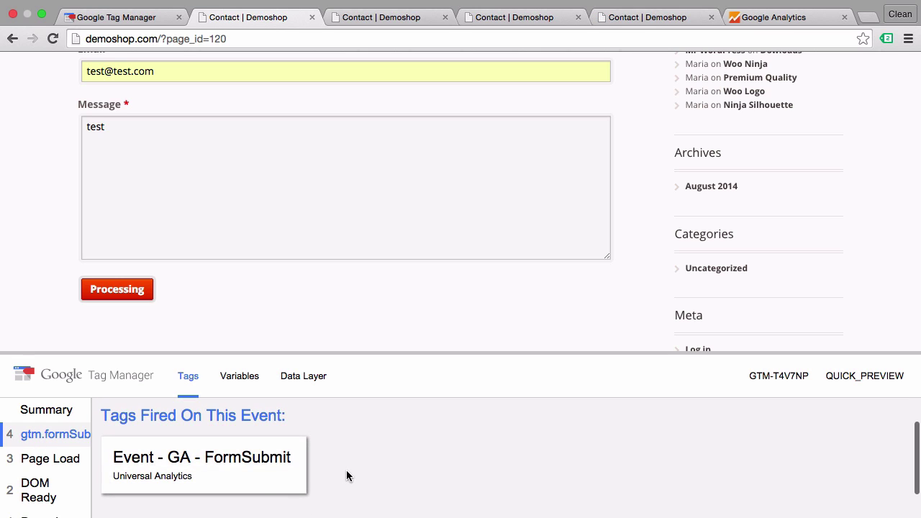
Review the Event - GA - FormSubmit tag's properties and its passing Formsubmit trigger filters
{"action": "left_click", "coordinate": [274, 477]}
{"action": "scroll", "coordinate": [370, 484], "scroll_direction": "down", "scroll_amount": 2}
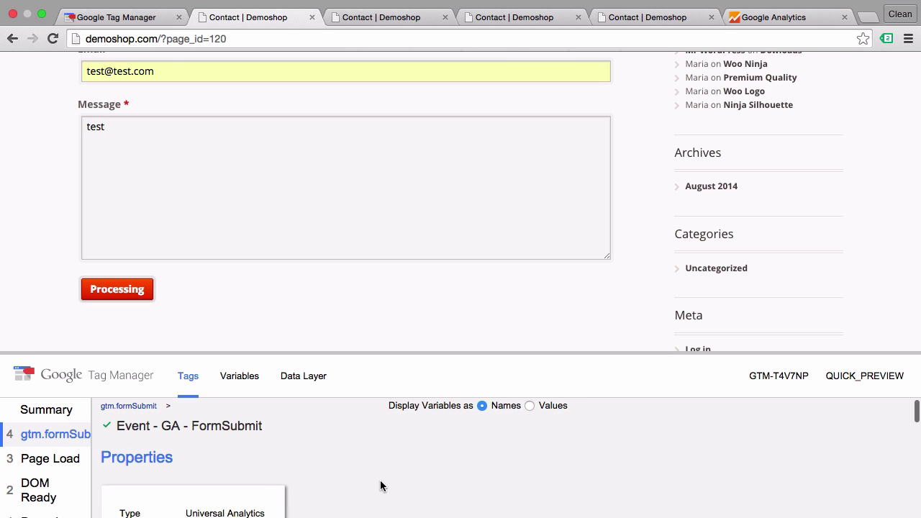
{"action": "scroll", "coordinate": [381, 486], "scroll_direction": "down", "scroll_amount": 10}
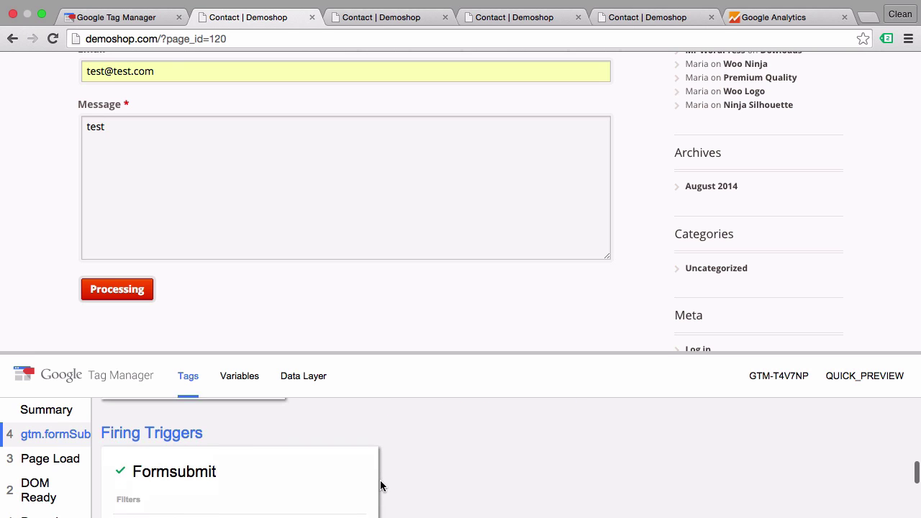
{"action": "scroll", "coordinate": [380, 486], "scroll_direction": "down", "scroll_amount": 3}
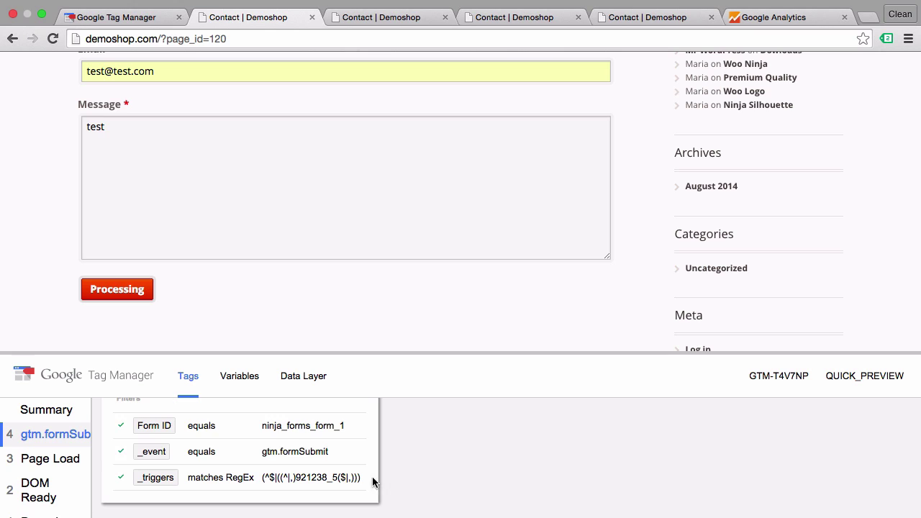
{"action": "scroll", "coordinate": [132, 418], "scroll_direction": "up", "scroll_amount": 2}
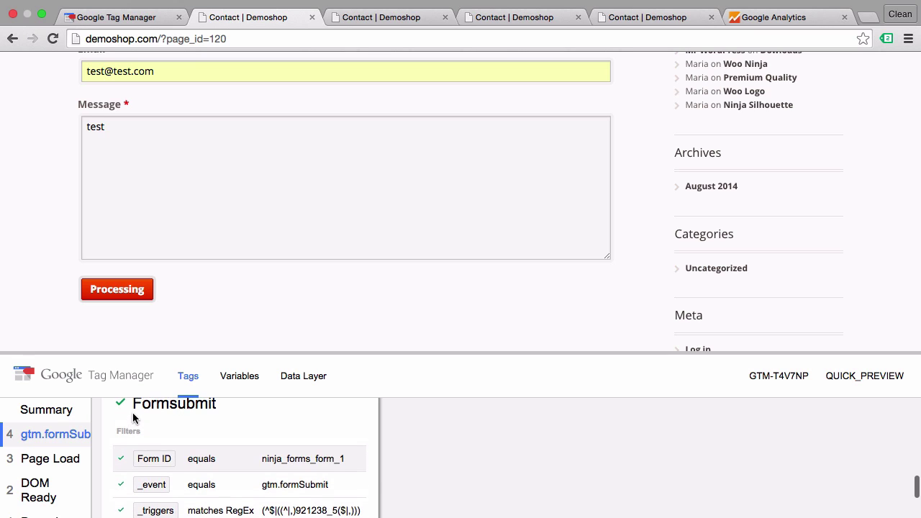
{"action": "scroll", "coordinate": [132, 418], "scroll_direction": "down", "scroll_amount": 1}
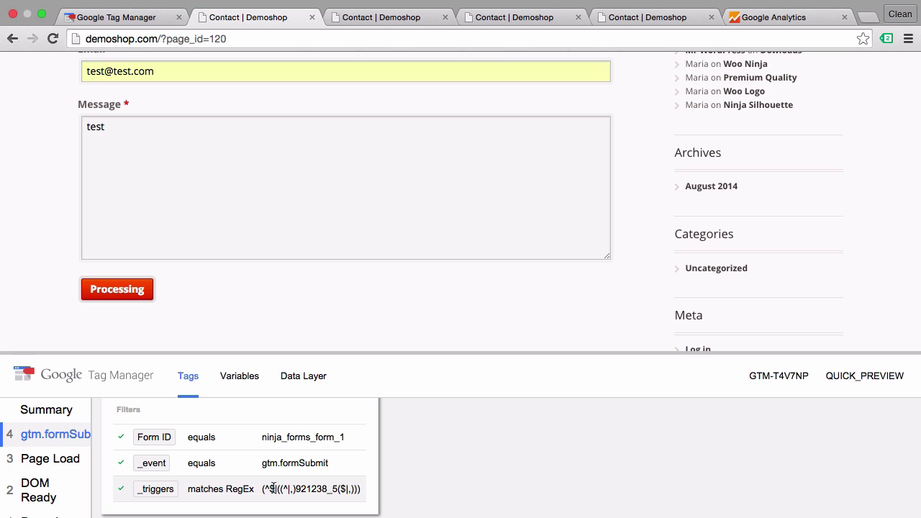
{"action": "left_click", "coordinate": [454, 463]}
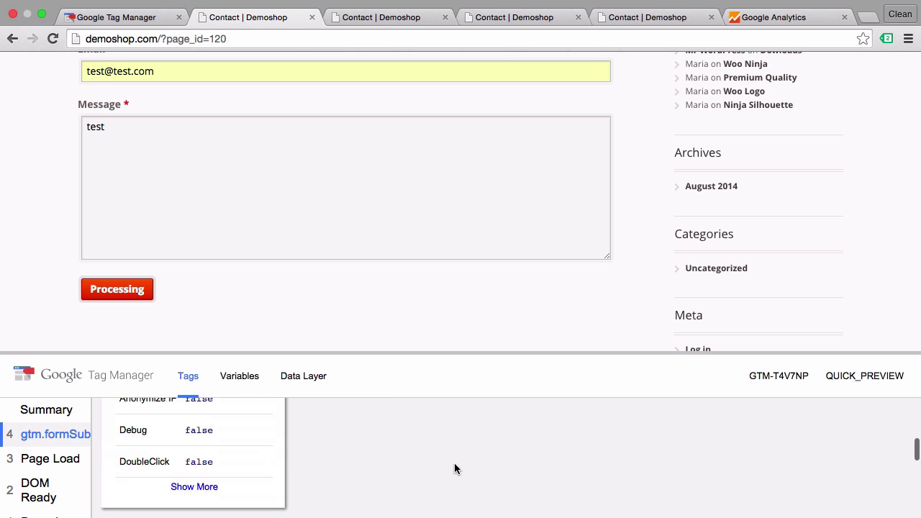
{"action": "scroll", "coordinate": [454, 462], "scroll_direction": "up", "scroll_amount": 5}
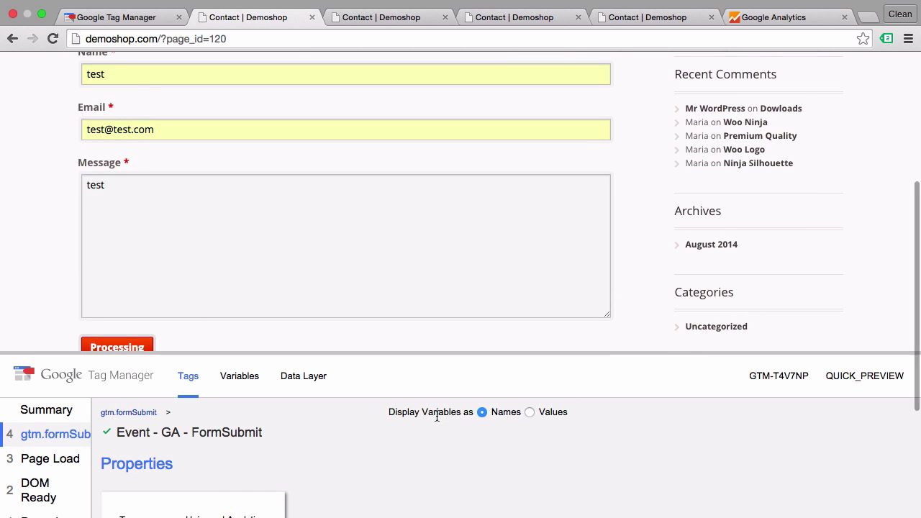
Show Google Analytics Real-Time Events for category FormSubmit, with action submit and label contact
{"action": "left_click", "coordinate": [772, 21]}
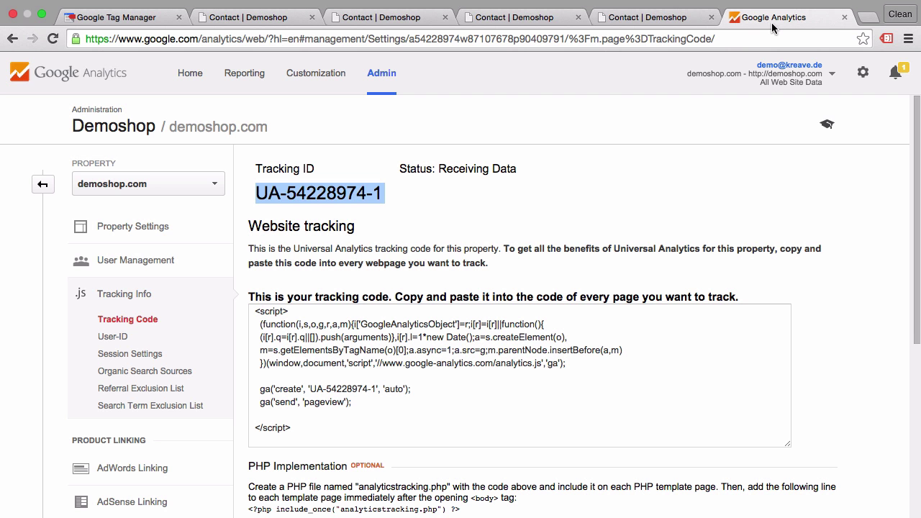
{"action": "left_click", "coordinate": [244, 74]}
{"action": "left_click", "coordinate": [74, 305]}
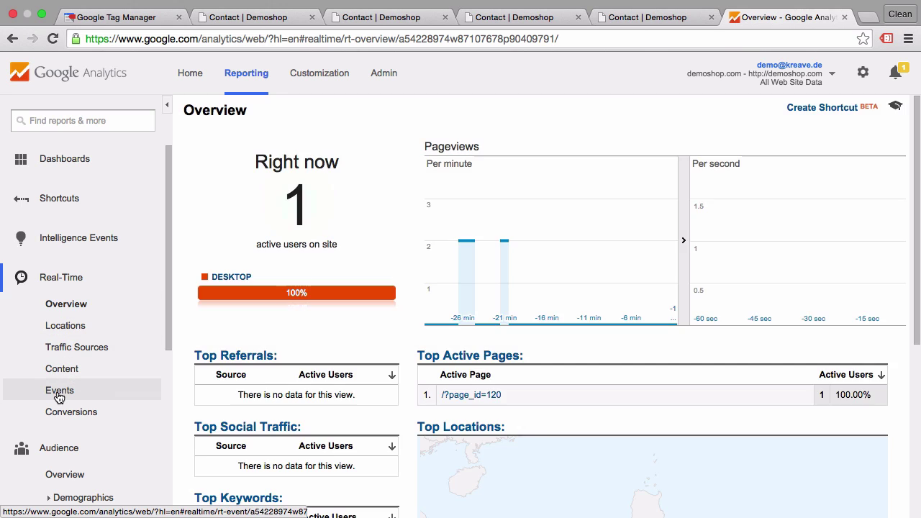
{"action": "left_click", "coordinate": [61, 390]}
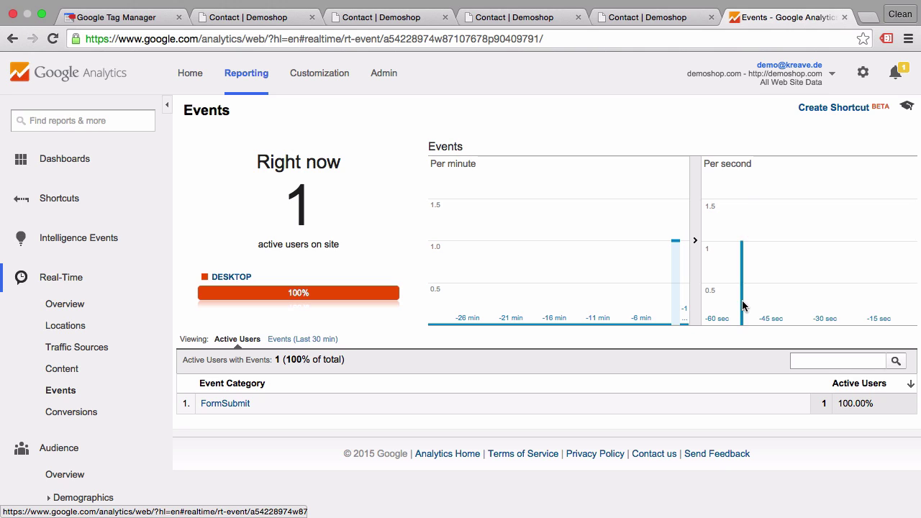
{"action": "left_click", "coordinate": [215, 403]}
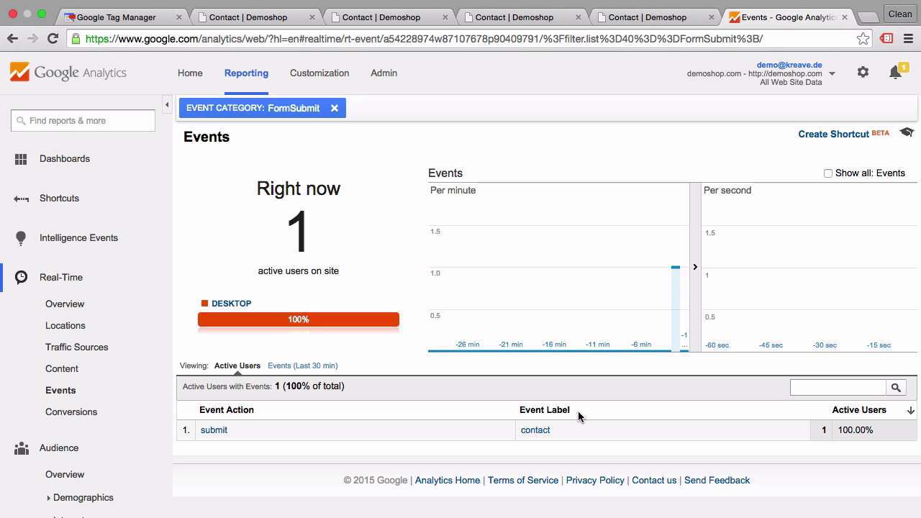
Publish the container's five pending changes, leaving Version 4 with 0 unpublished changes
{"action": "left_click", "coordinate": [99, 19]}
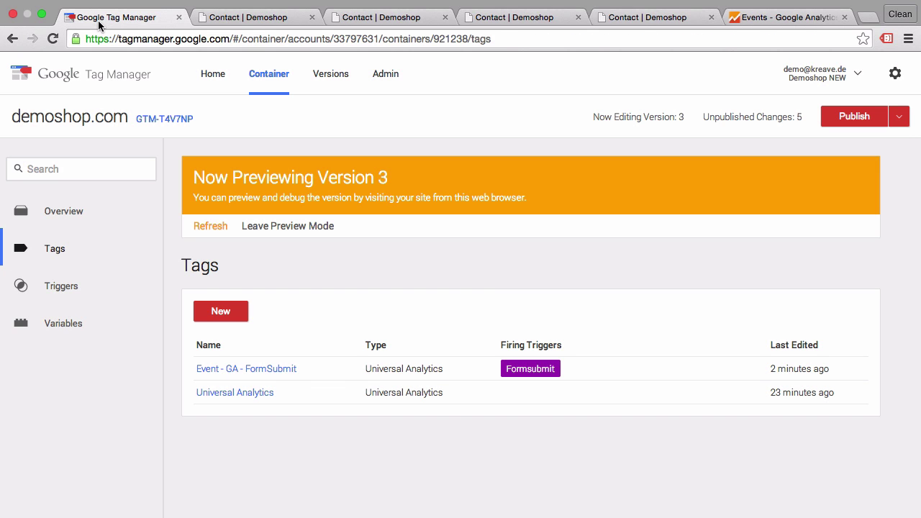
{"action": "left_click", "coordinate": [846, 119]}
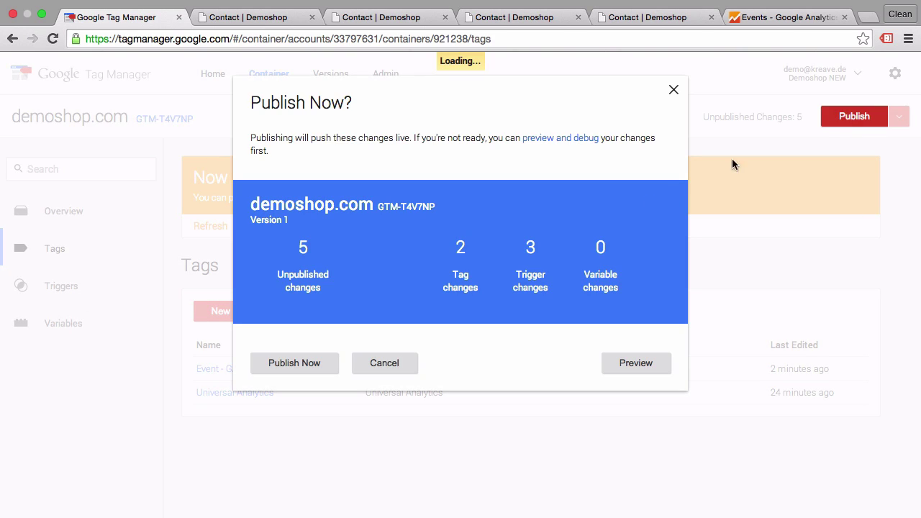
{"action": "left_click", "coordinate": [279, 364]}
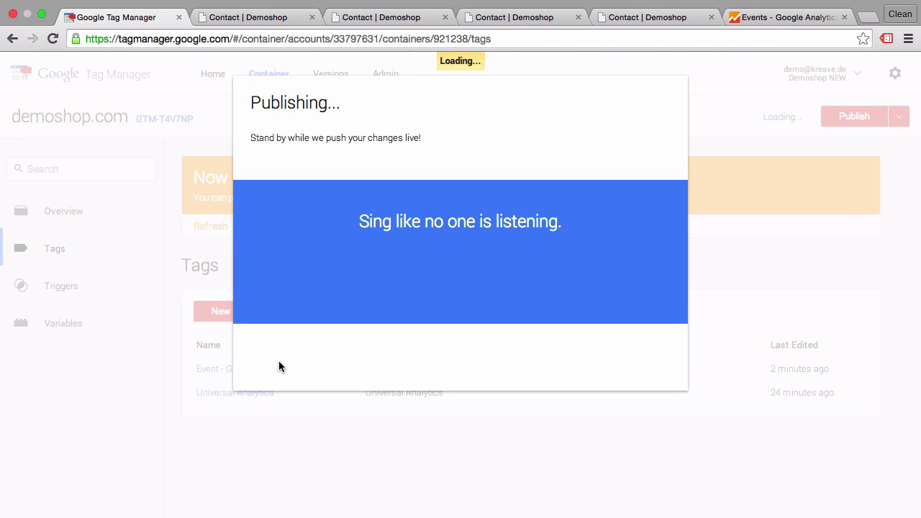
{"action": "left_click", "coordinate": [280, 364]}
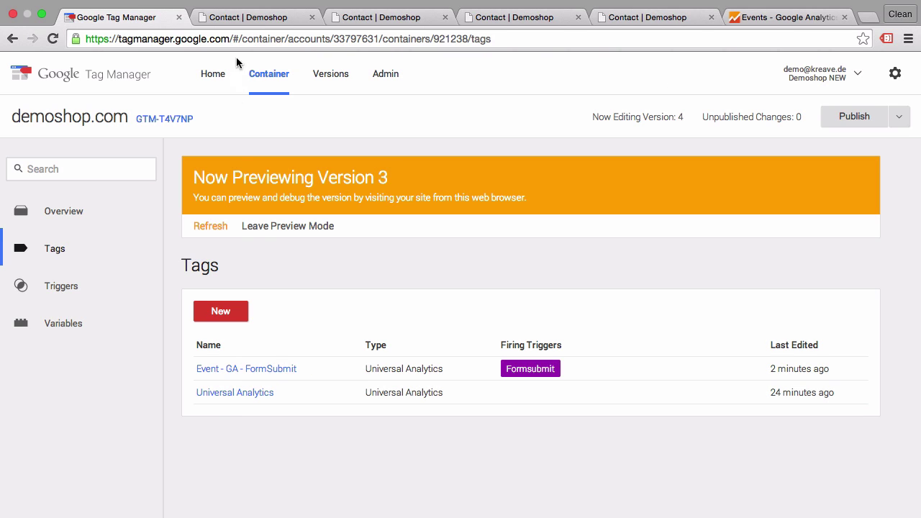